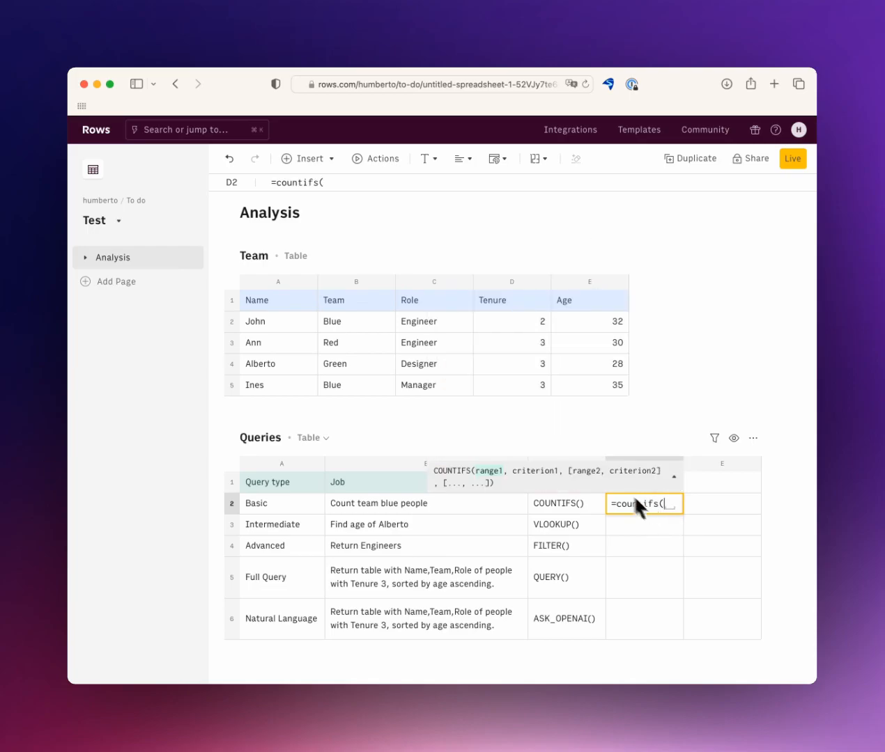
Complete the COUNTIFS formula in cell D2 of the Queries table, using Team column B as the range and "Blue" as the criterion.
{"action": "left_click", "coordinate": [367, 281]}
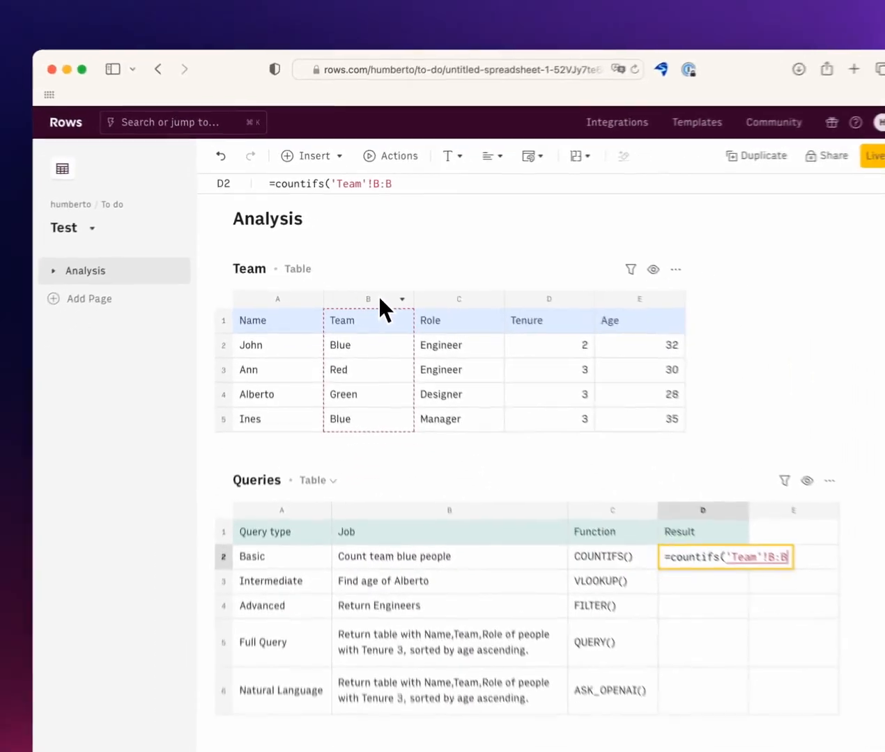
{"action": "type", "text": ",\""}
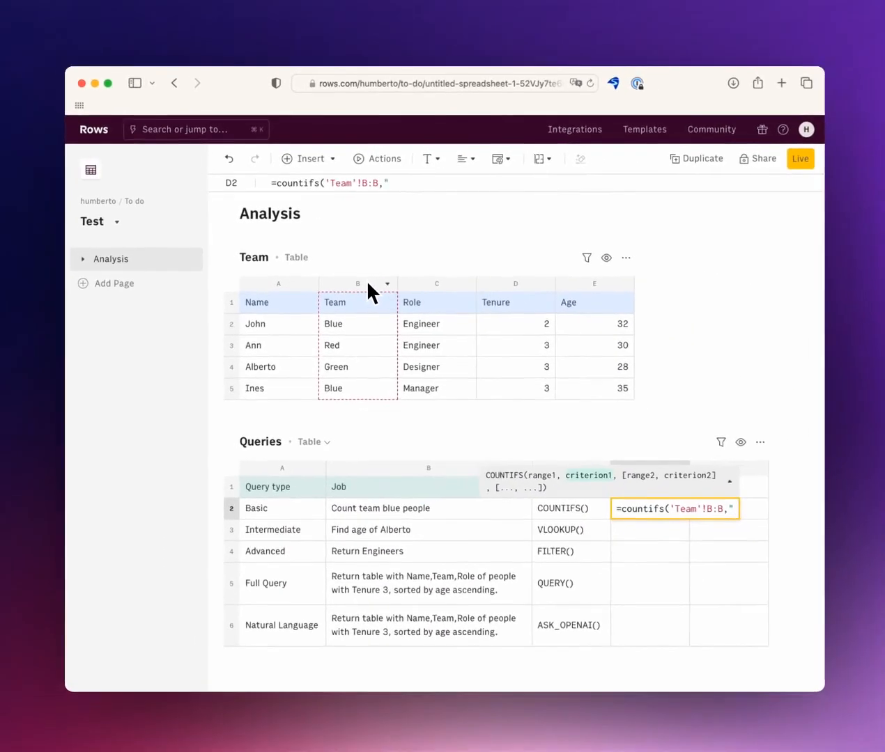
{"action": "type", "text": "Blue\""}
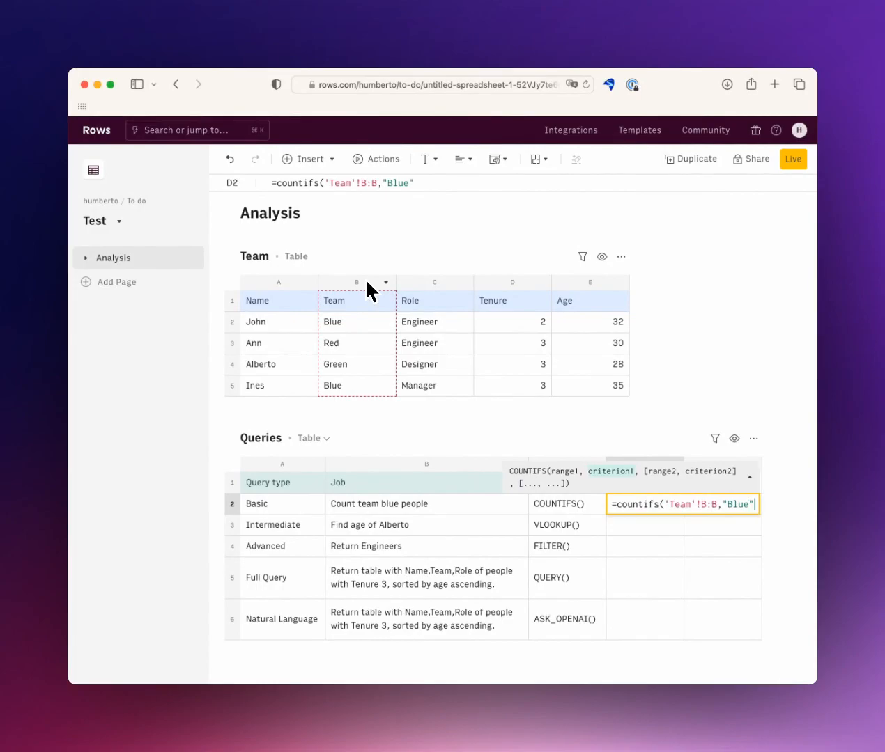
{"action": "type", "text": ")"}
{"action": "key", "text": "Return"}
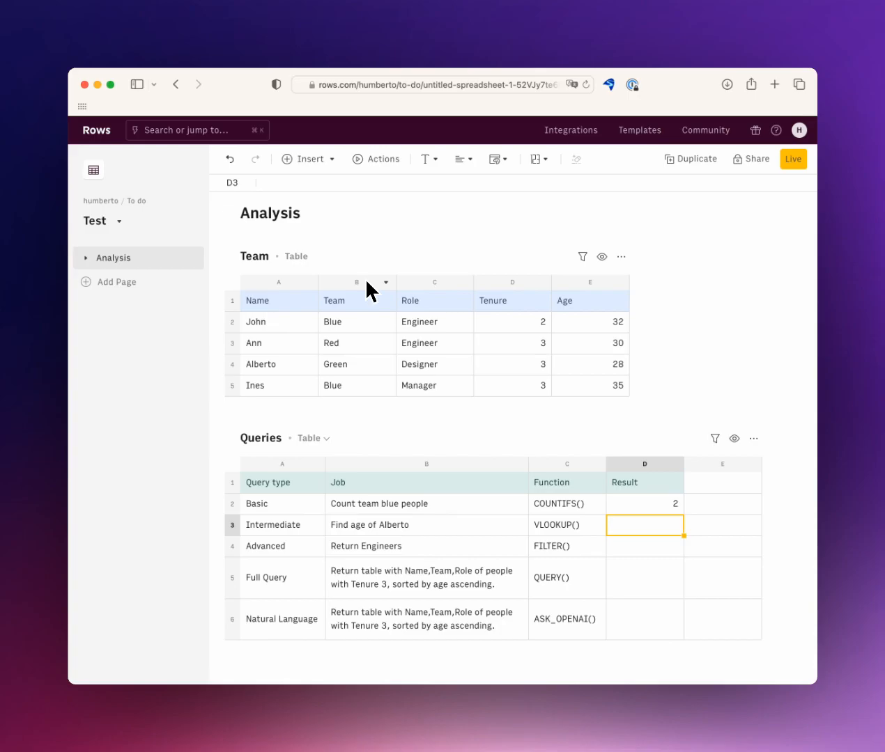
In D3, enter a VLOOKUP for the name given in the Job column over Team columns A:E, with index 5 and search type false.
{"action": "type", "text": "=vl"}
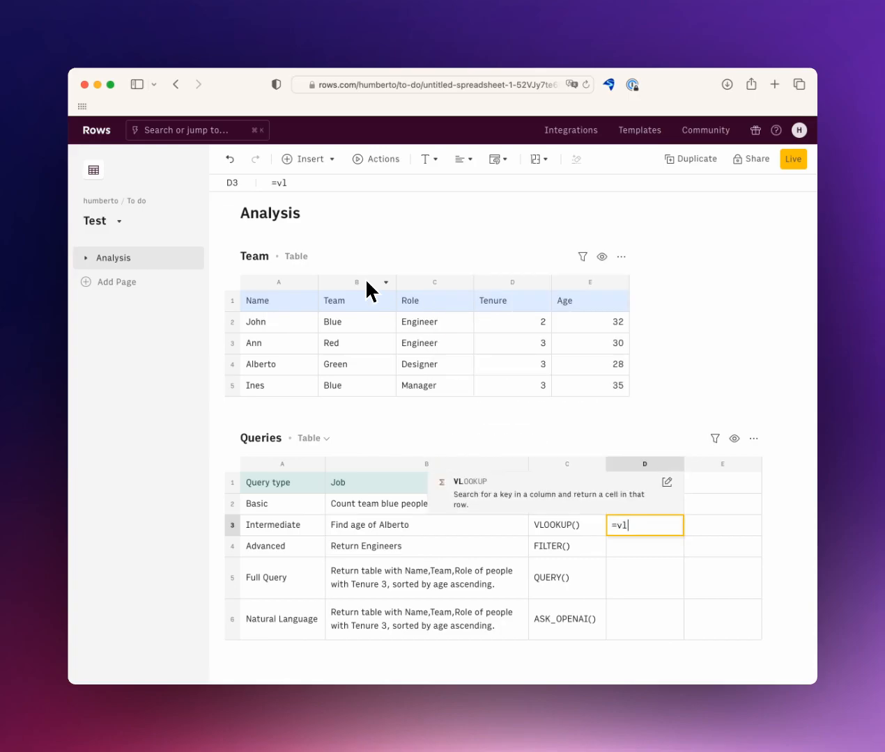
{"action": "key", "text": "Tab"}
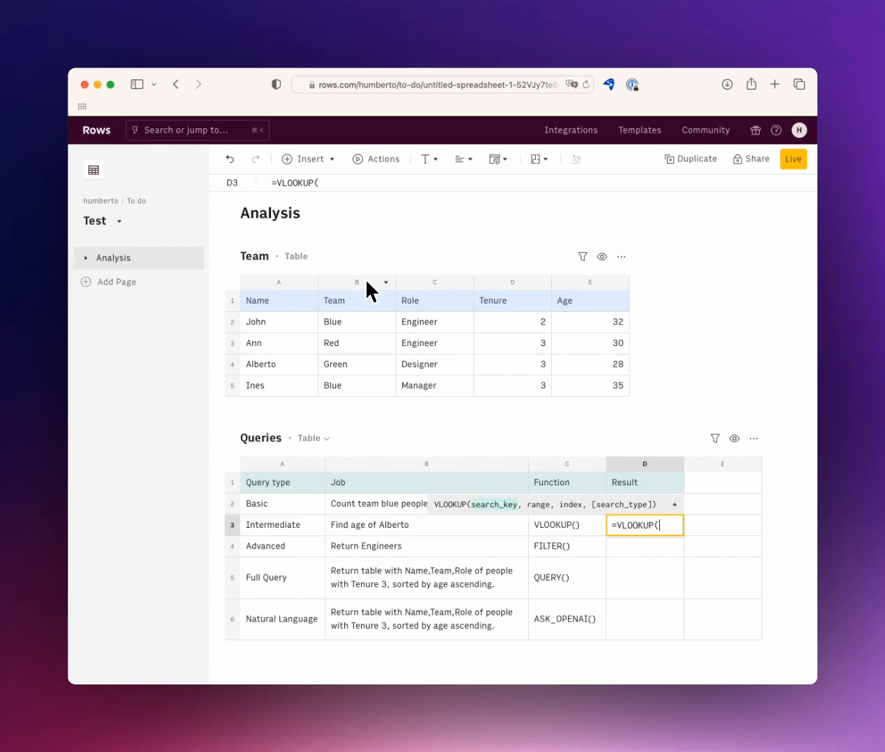
{"action": "type", "text": "\"Alberto\","}
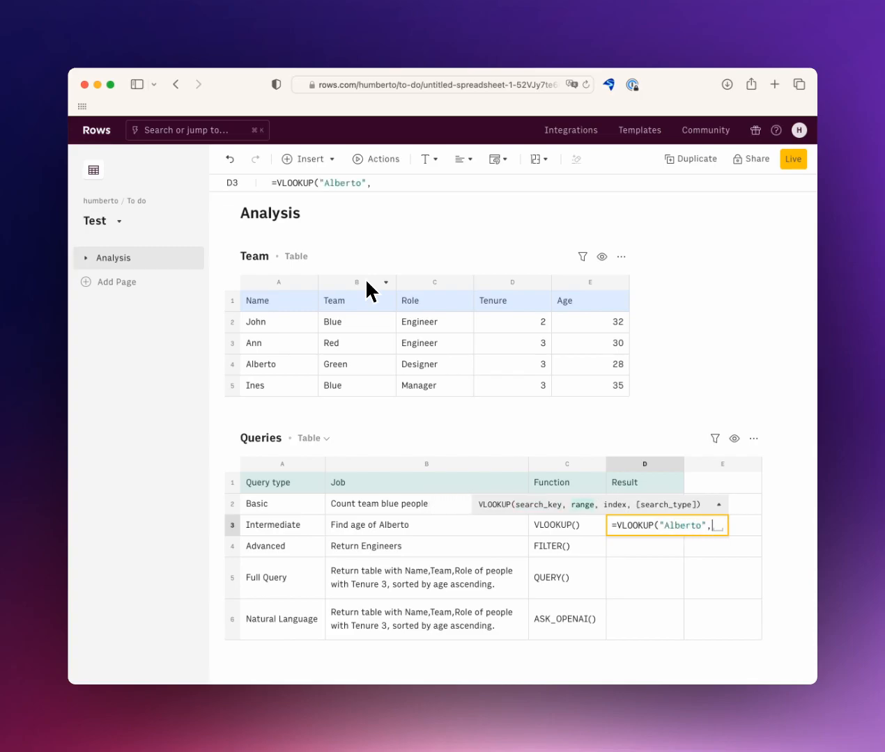
{"action": "left_click_drag", "start_coordinate": [282, 282], "coordinate": [287, 281]}
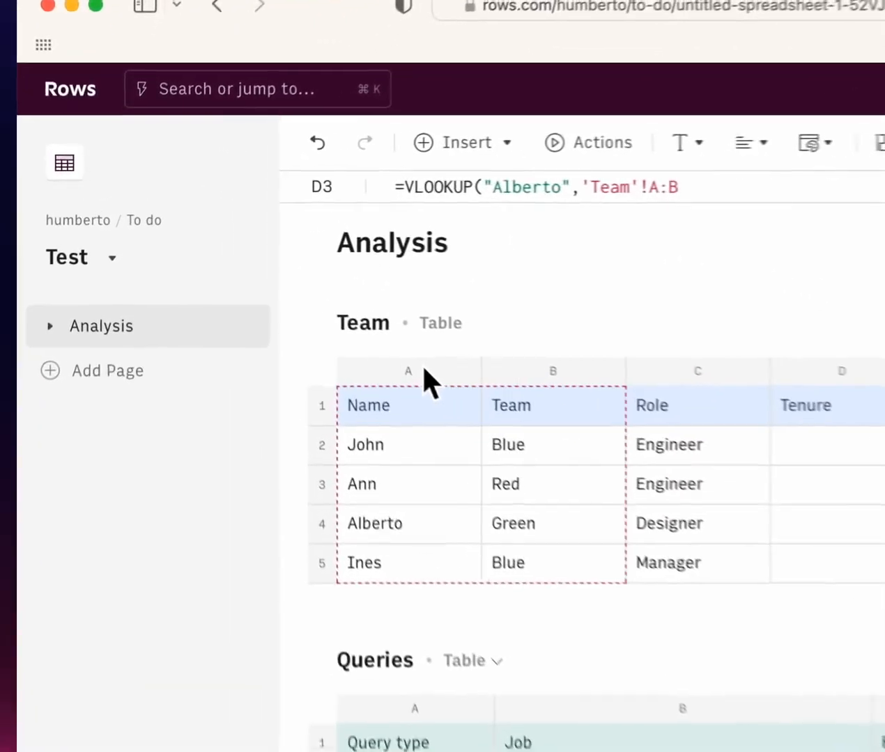
{"action": "left_click_drag", "start_coordinate": [422, 369], "coordinate": [884, 388]}
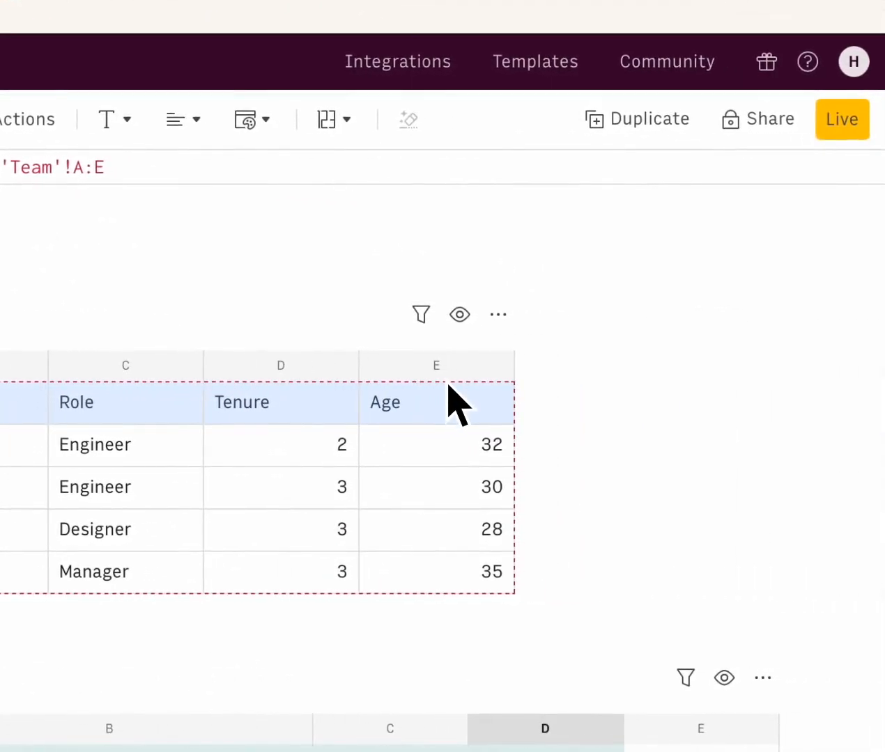
{"action": "type", "text": ","}
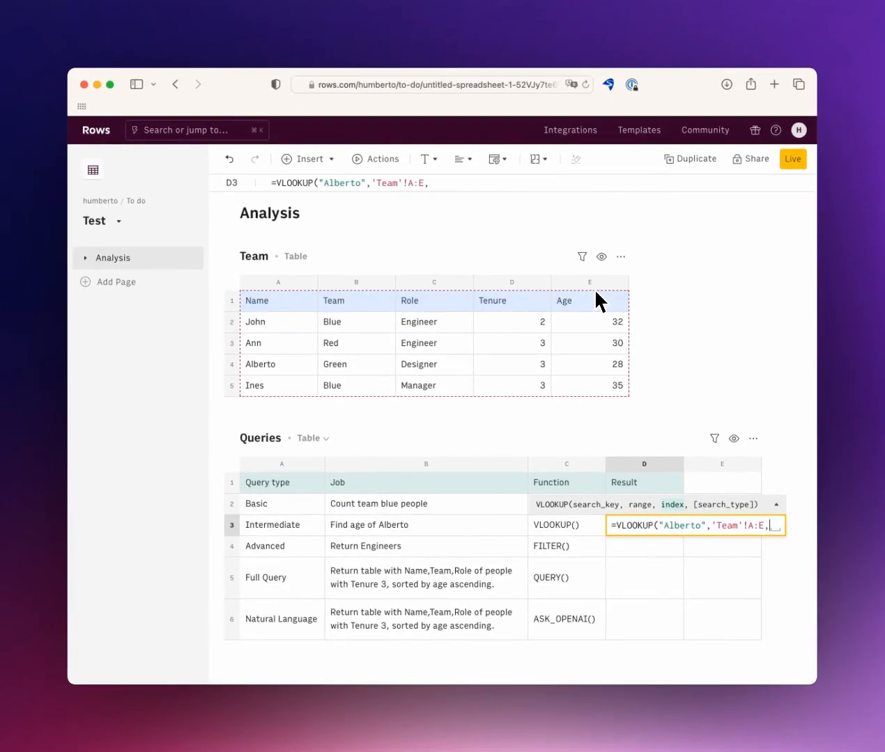
{"action": "type", "text": "5"}
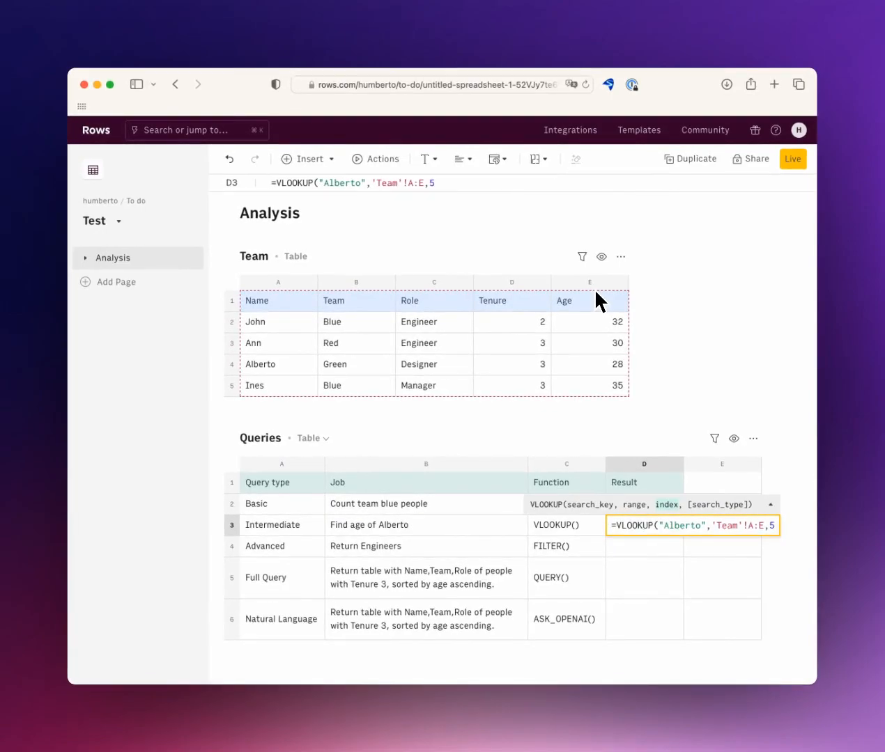
{"action": "type", "text": ",false"}
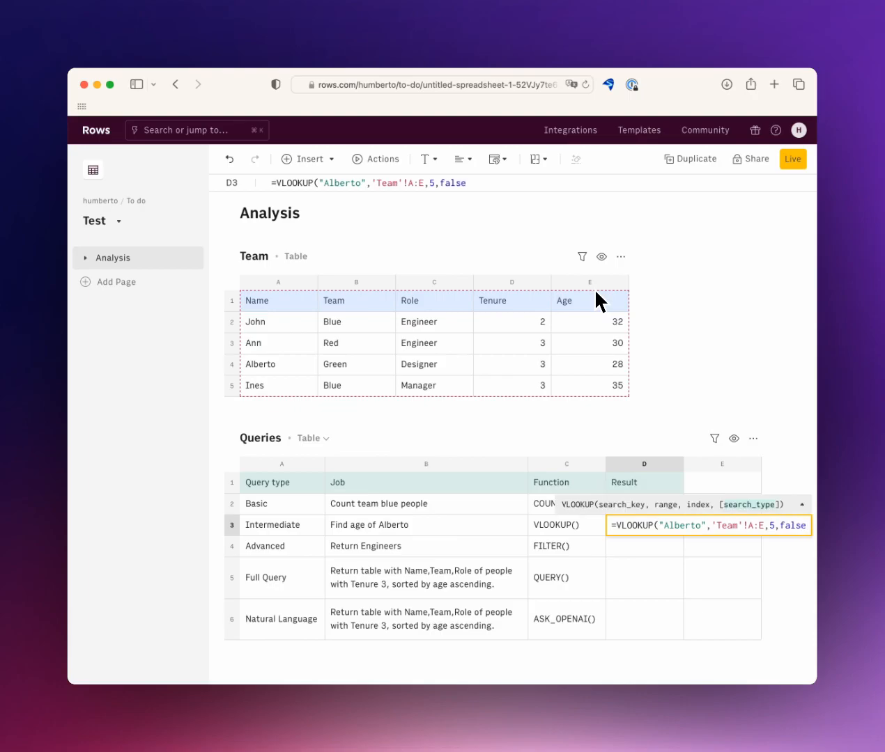
{"action": "type", "text": ")"}
{"action": "key", "text": "Return"}
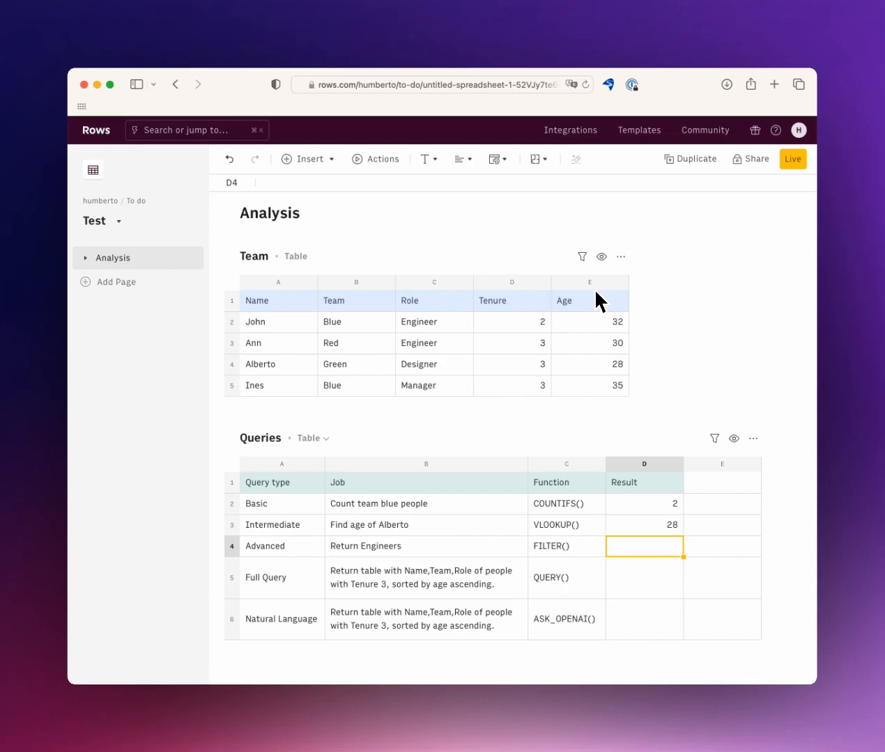
In D4, enter a FILTER formula returning Team columns A:E where column C equals "Engineer".
{"action": "type", "text": "=fil"}
{"action": "key", "text": "Up"}
{"action": "key", "text": "Return"}
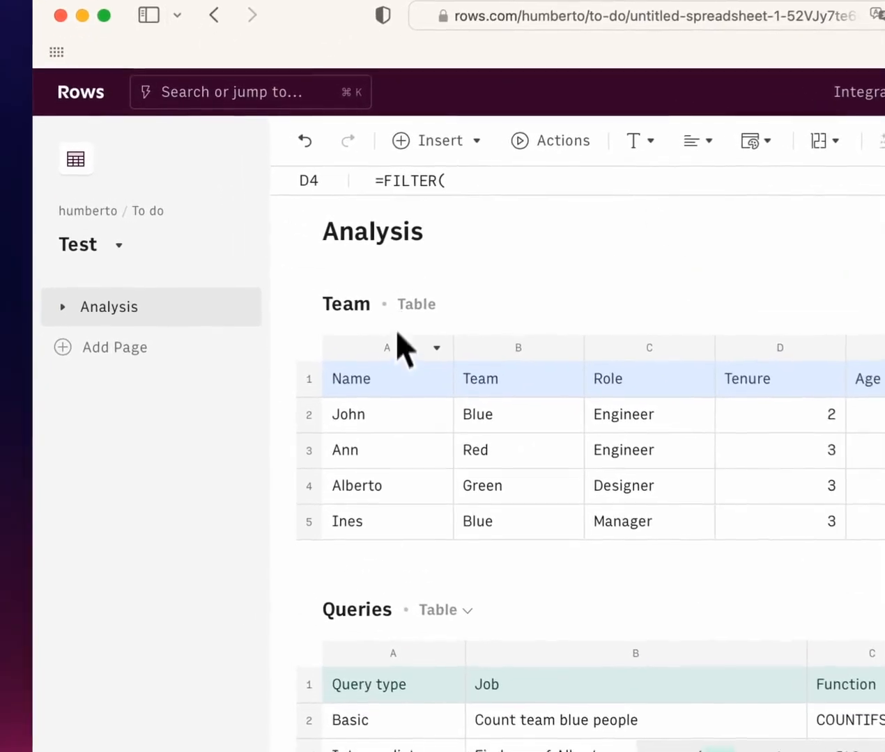
{"action": "left_click_drag", "start_coordinate": [291, 281], "coordinate": [540, 286]}
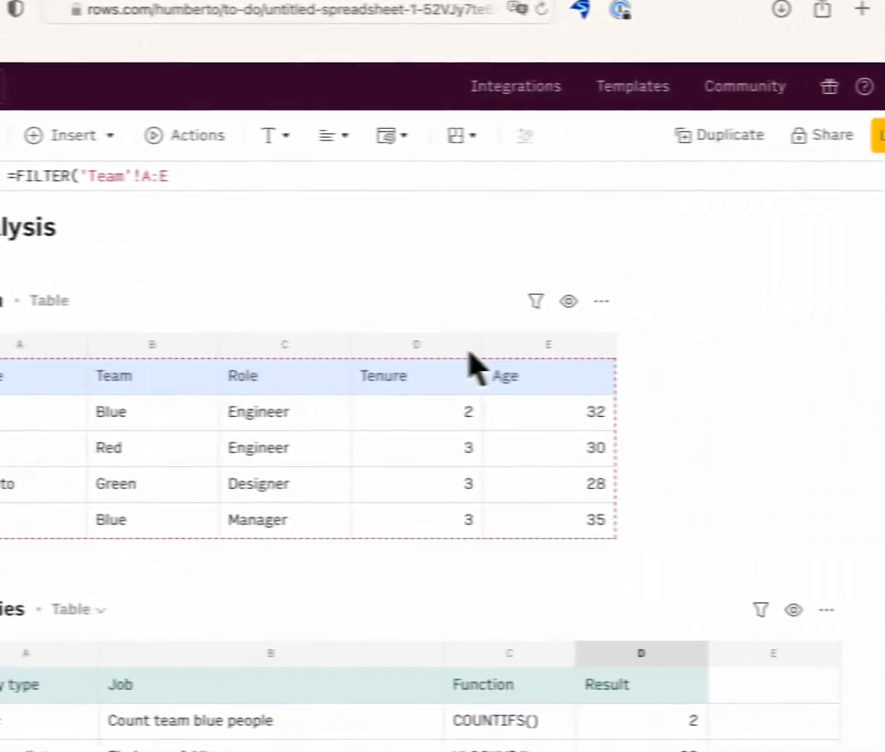
{"action": "type", "text": ","}
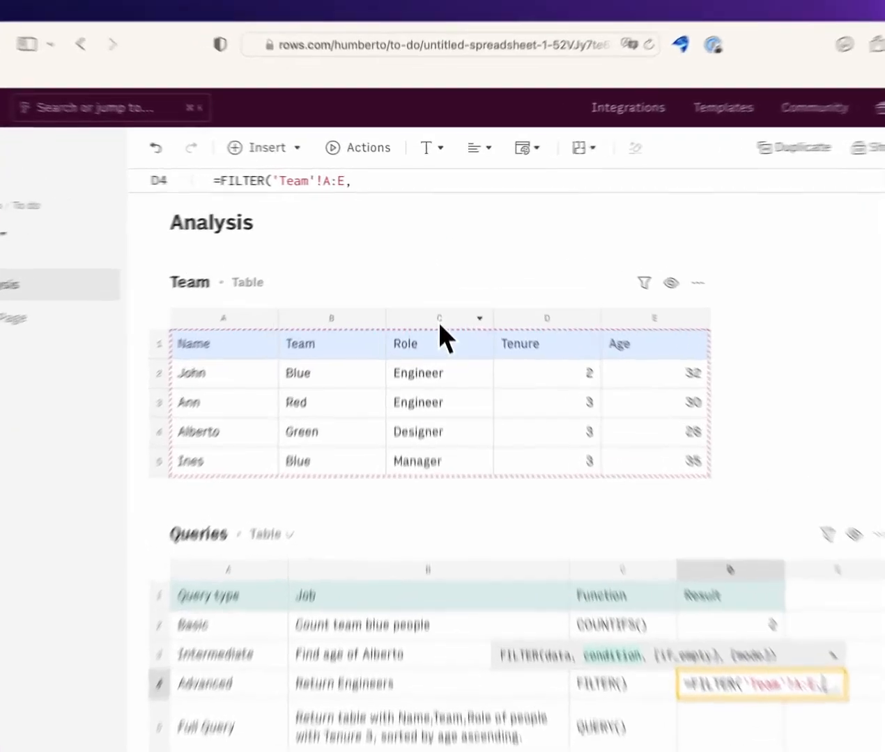
{"action": "left_click", "coordinate": [434, 284]}
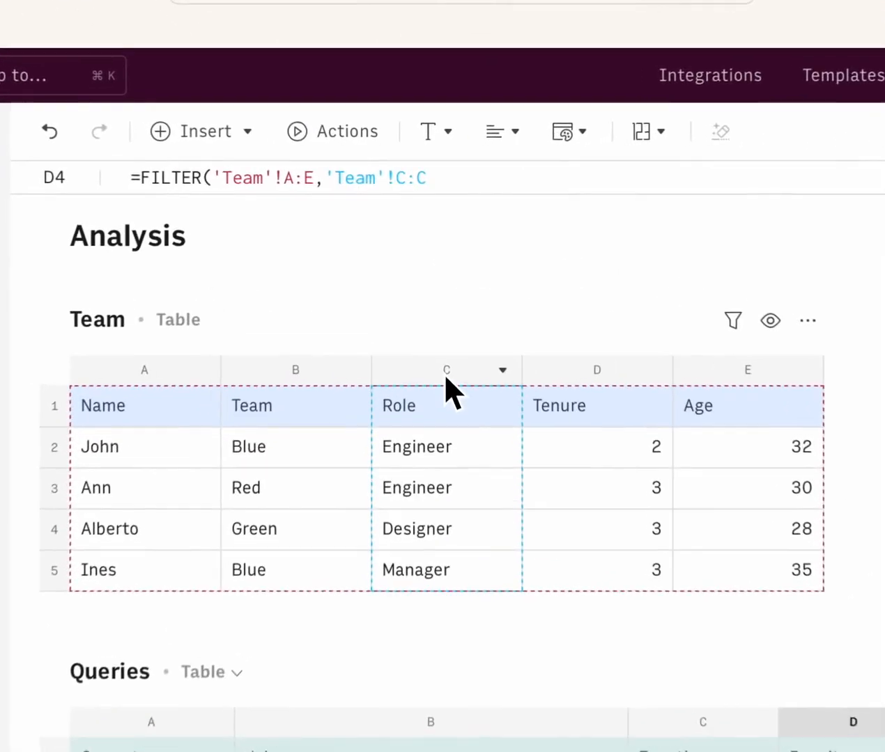
{"action": "type", "text": "="}
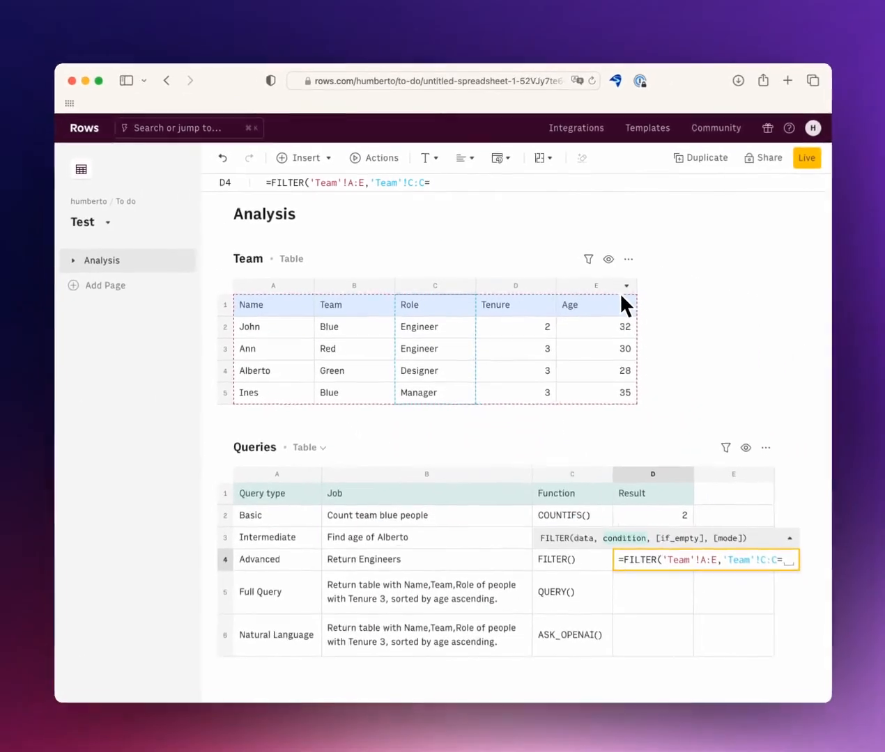
{"action": "type", "text": "\""}
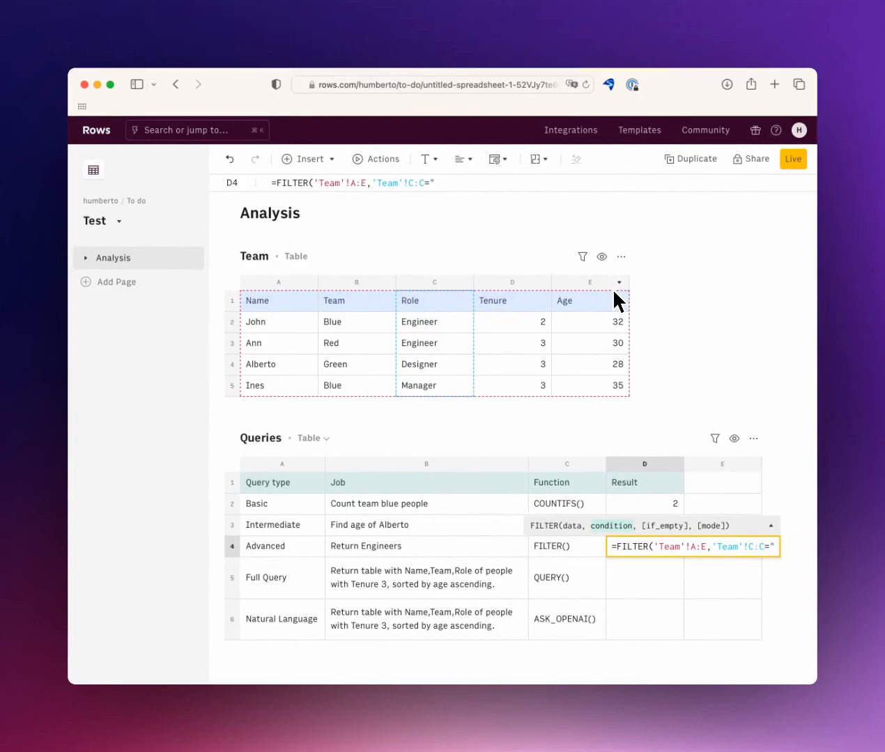
{"action": "type", "text": "Eng"}
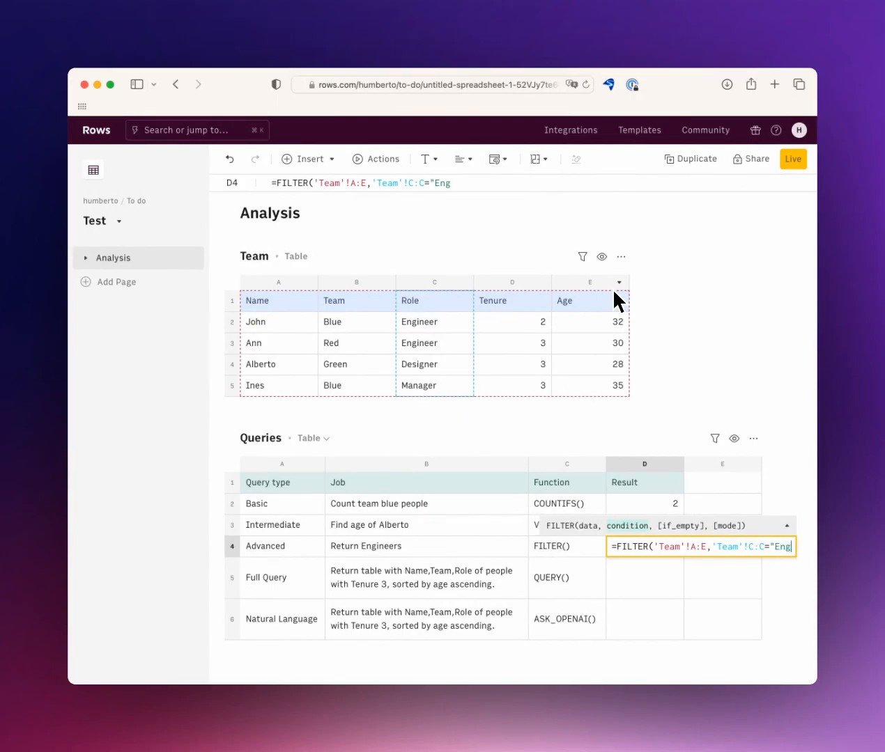
{"action": "type", "text": "ineer\""}
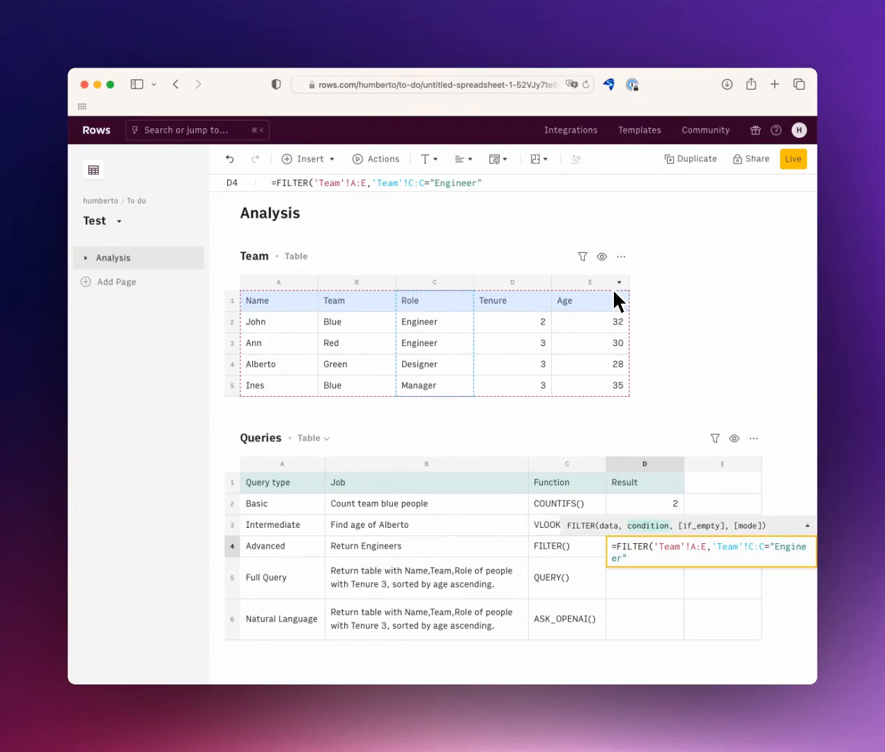
{"action": "key", "text": "Return"}
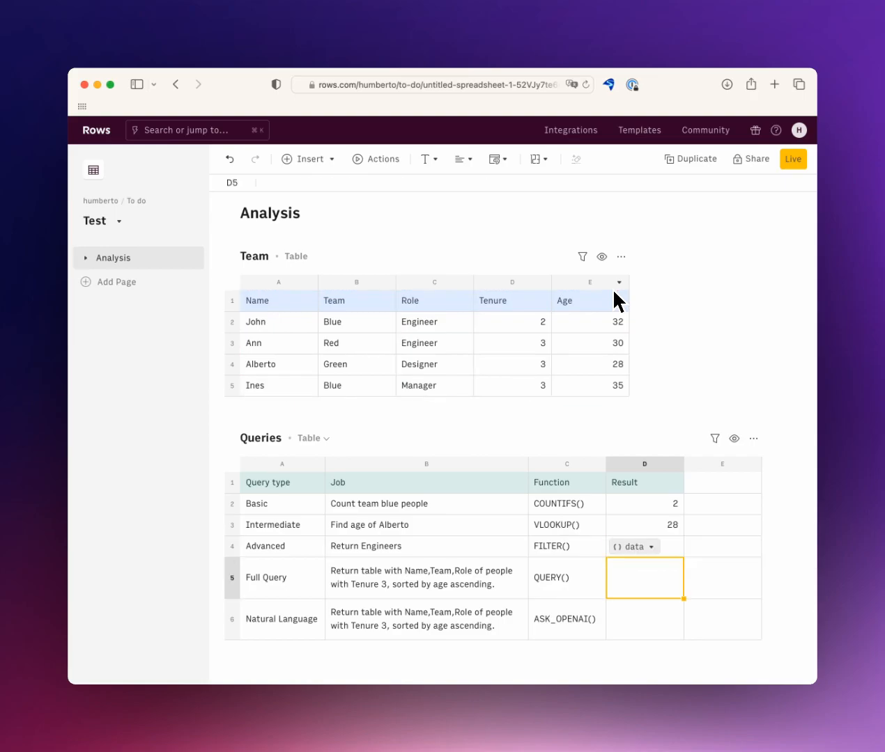
Wrap the FILTER formula in D4 in an EXPAND function.
{"action": "key", "text": "Up"}
{"action": "key", "text": "Return"}
{"action": "key", "text": "Up"}
{"action": "key", "text": "Left"}
{"action": "key", "text": "Left"}
{"action": "key", "text": "Left"}
{"action": "type", "text": "expand("}
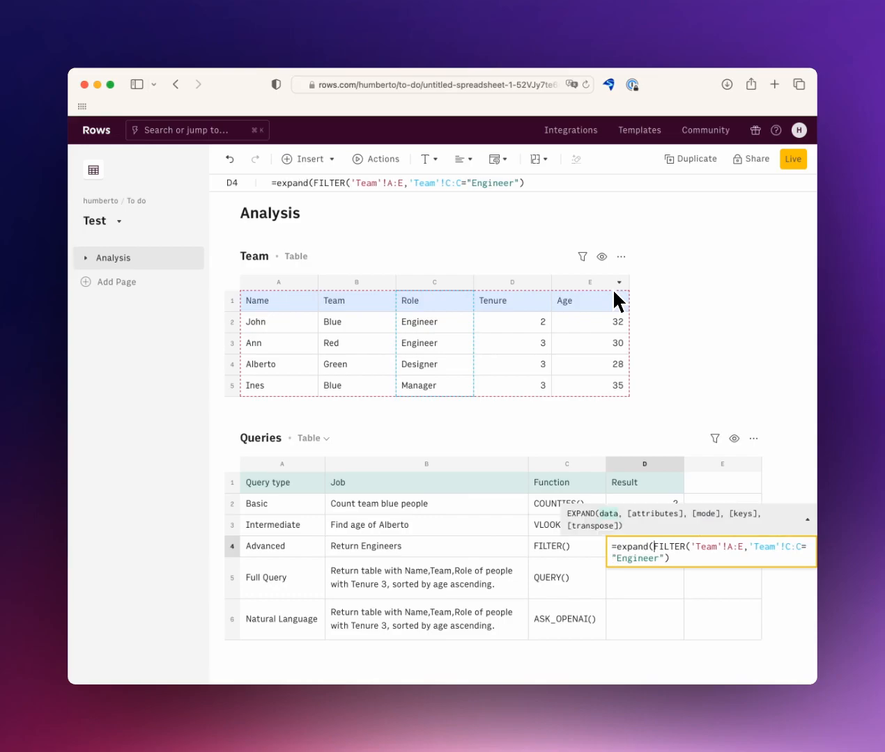
{"action": "key", "text": "End"}
{"action": "type", "text": ")"}
{"action": "key", "text": "Return"}
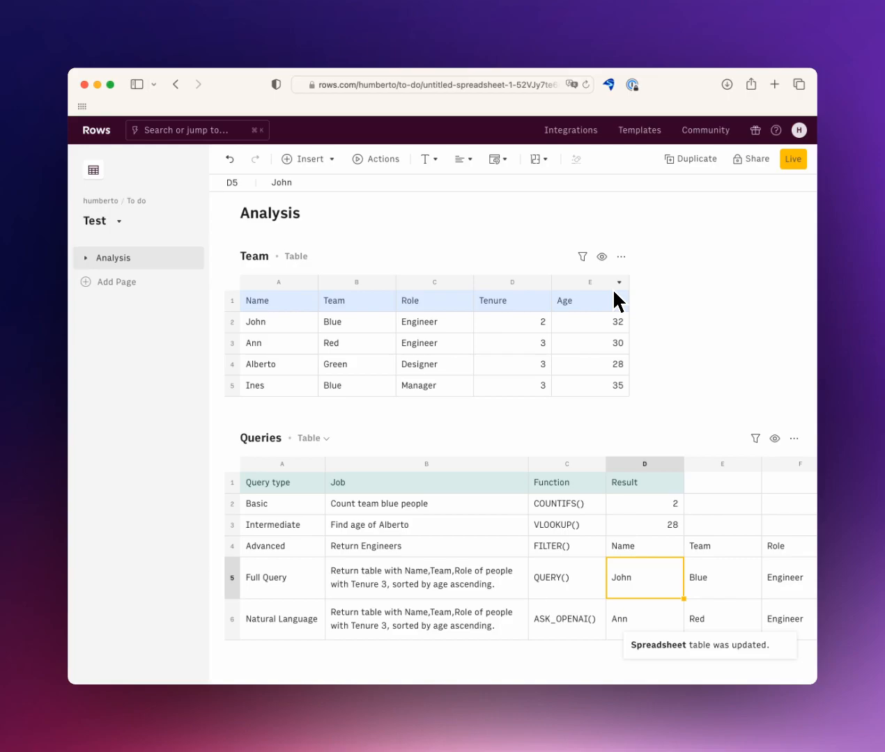
Clear the expanded filter results from E4:H6 and D5:D6 of the Queries table.
{"action": "key", "text": "Down"}
{"action": "key", "text": "Down"}
{"action": "key", "text": "Down"}
{"action": "key", "text": "Up"}
{"action": "key", "text": "Up"}
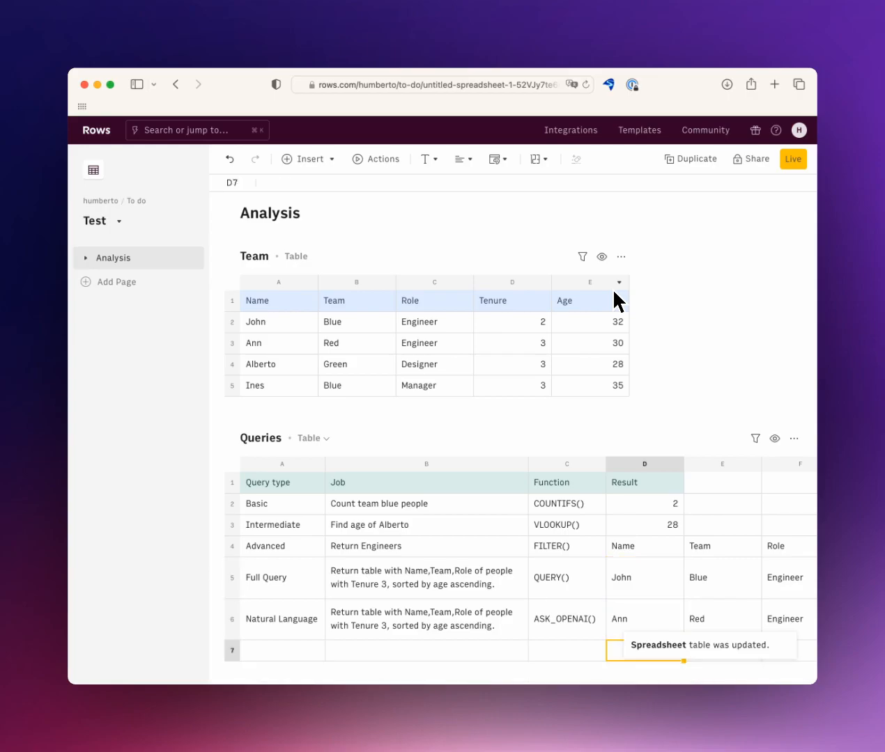
{"action": "key", "text": "Up"}
{"action": "key", "text": "Up"}
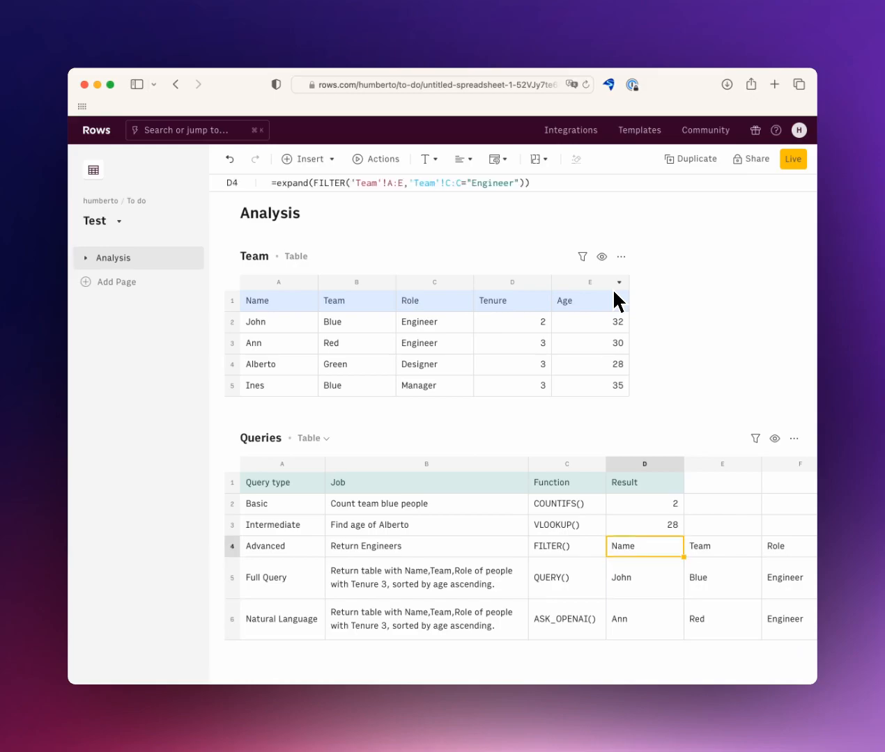
{"action": "key", "text": "Right"}
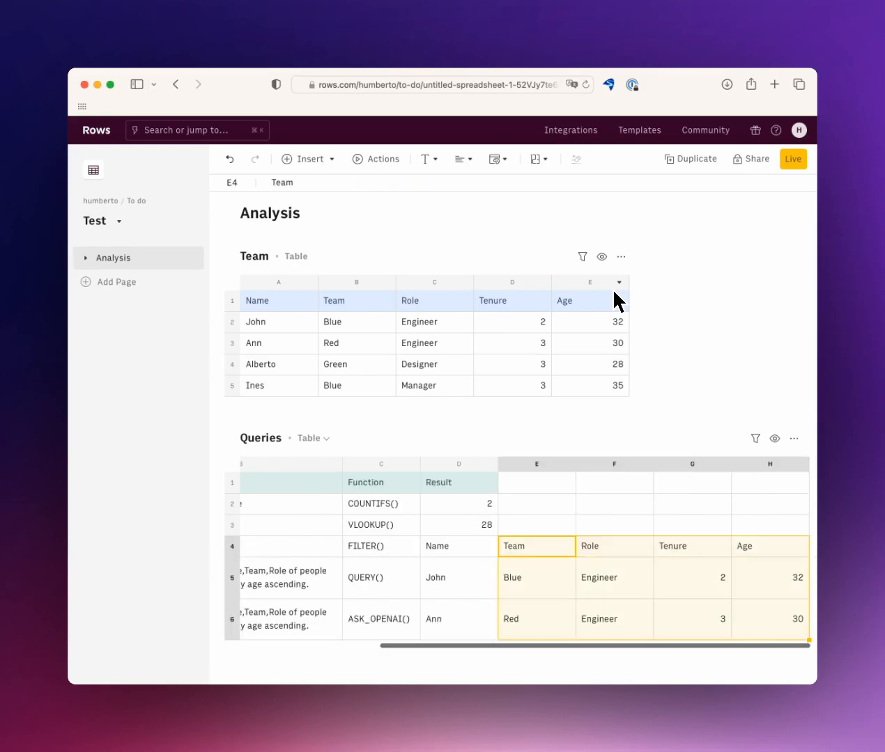
{"action": "key", "text": "BackSpace"}
{"action": "key", "text": "Left"}
{"action": "key", "text": "Down"}
{"action": "key", "text": "shift+Down"}
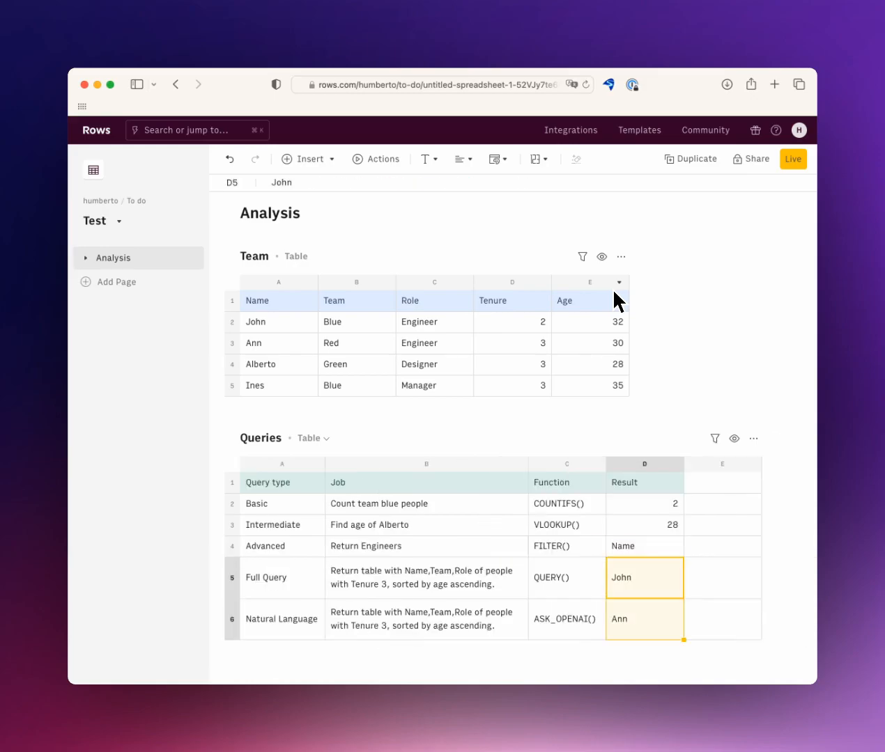
{"action": "key", "text": "BackSpace"}
Remove the EXPAND wrapper from the formula in D4, leaving only the FILTER function.
{"action": "key", "text": "Up"}
{"action": "key", "text": "Return"}
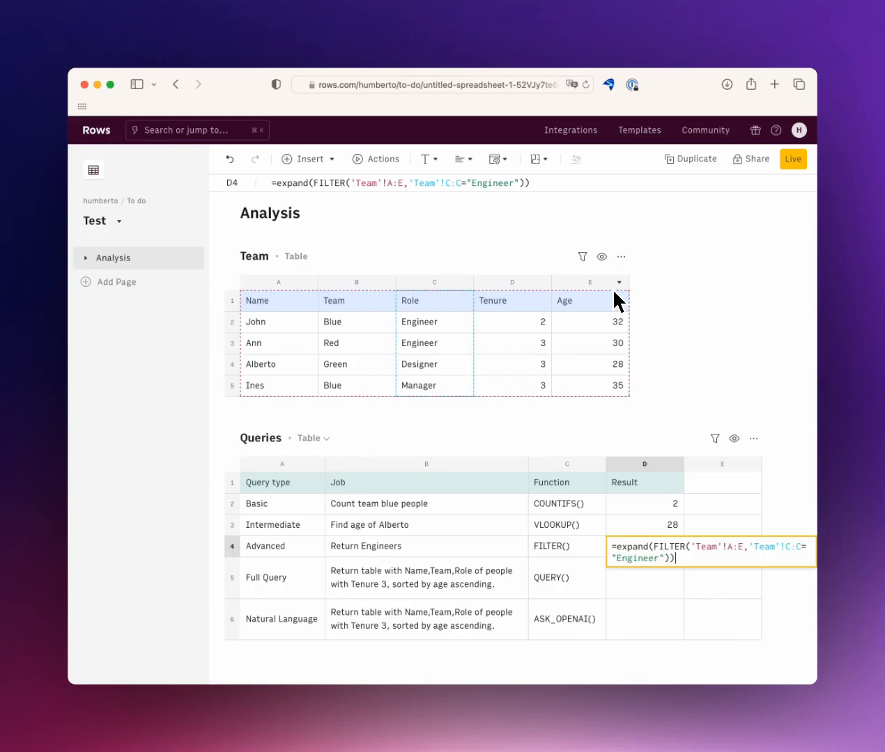
{"action": "key", "text": "BackSpace"}
{"action": "key", "text": "Return"}
In D5 of the Queries table, start a QUERY formula with Team columns A:E as its data.
{"action": "key", "text": "Down"}
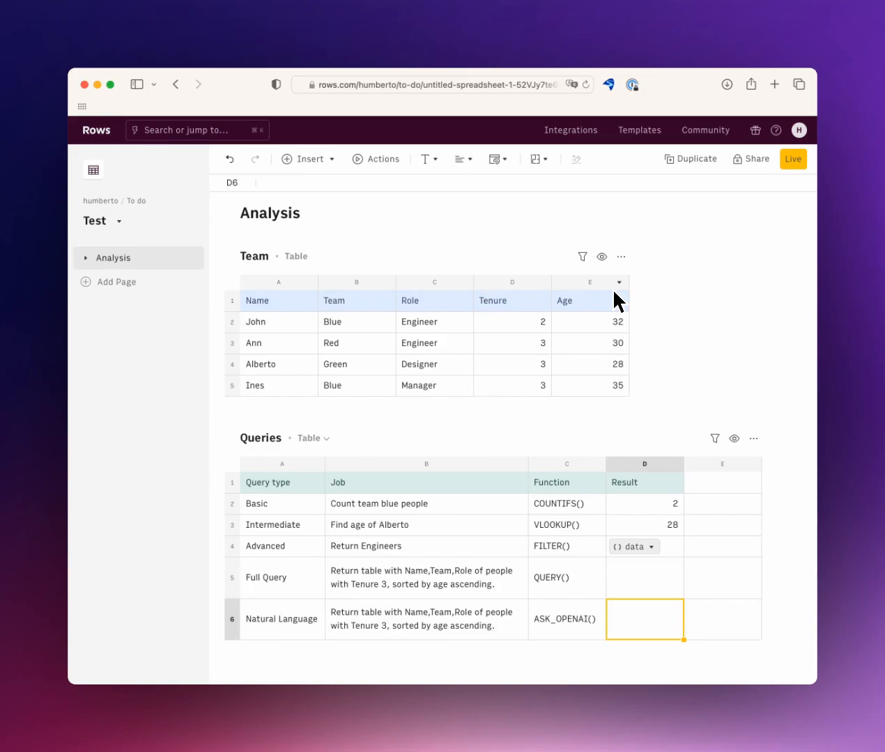
{"action": "key", "text": "Up"}
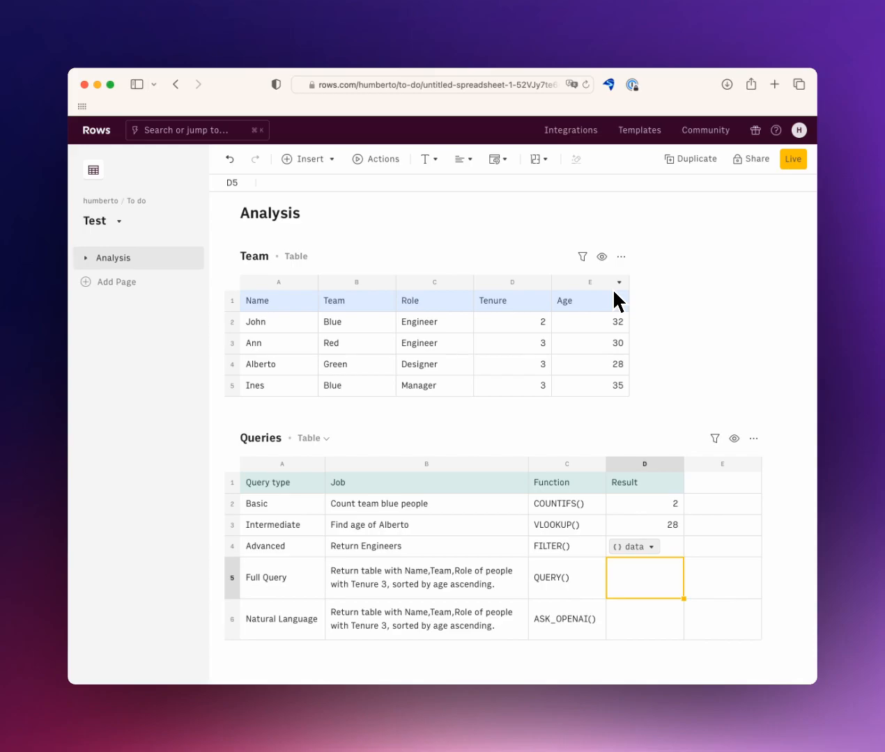
{"action": "type", "text": "=qyer"}
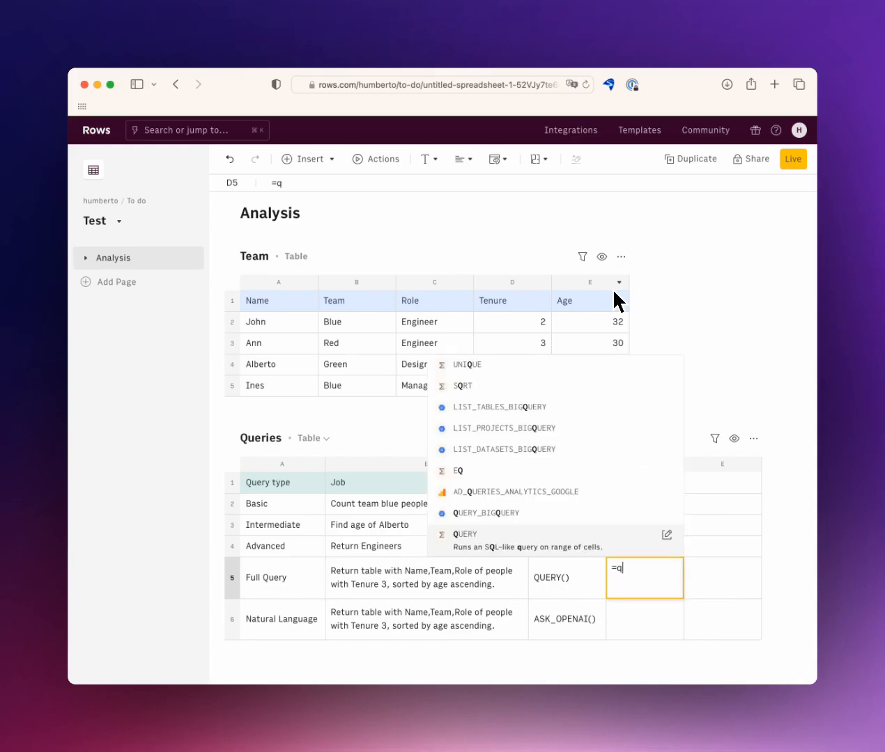
{"action": "key", "text": "BackSpace"}
{"action": "key", "text": "BackSpace"}
{"action": "key", "text": "BackSpace"}
{"action": "type", "text": "uery"}
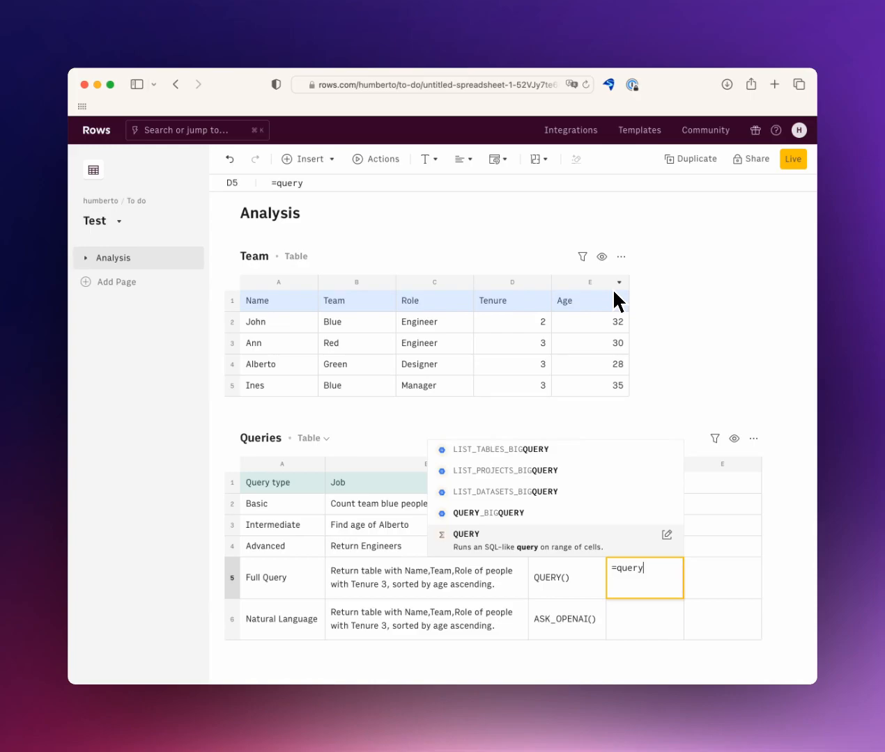
{"action": "key", "text": "Tab"}
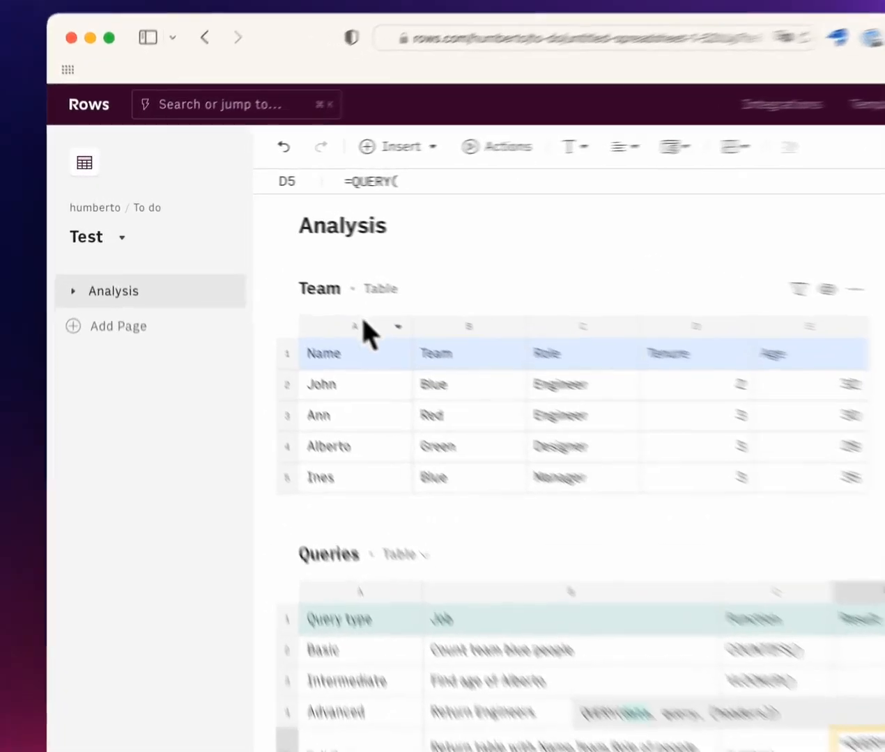
{"action": "left_click_drag", "start_coordinate": [289, 282], "coordinate": [587, 296]}
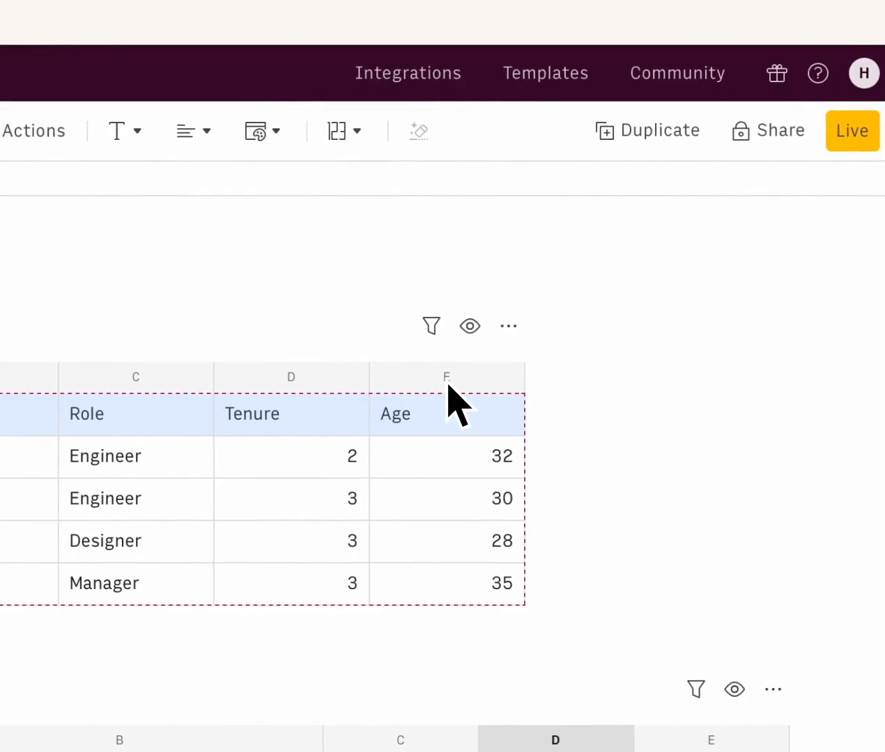
Begin the query string in D5 with "Select A,B,C" to return the Name, Team and Role columns.
{"action": "type", "text": ",\"Se"}
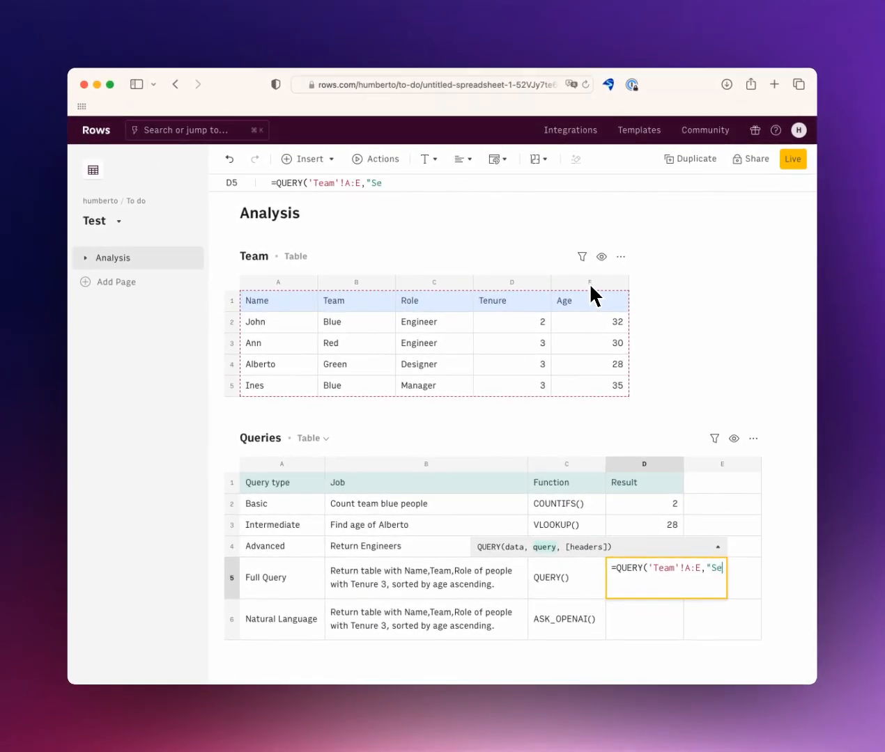
{"action": "type", "text": "lect N"}
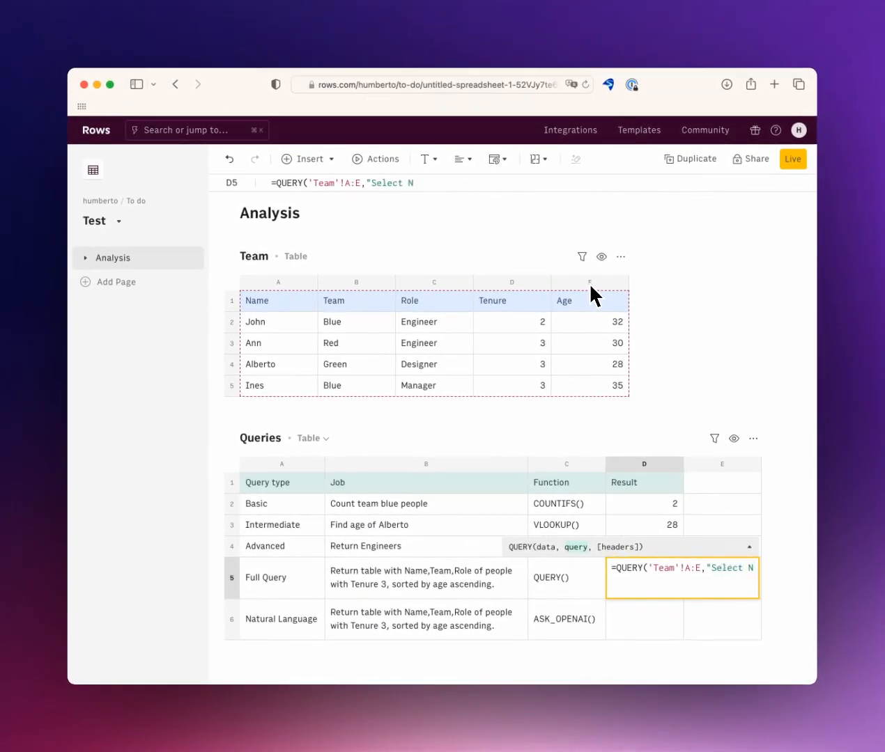
{"action": "key", "text": "BackSpace"}
{"action": "type", "text": "A,"}
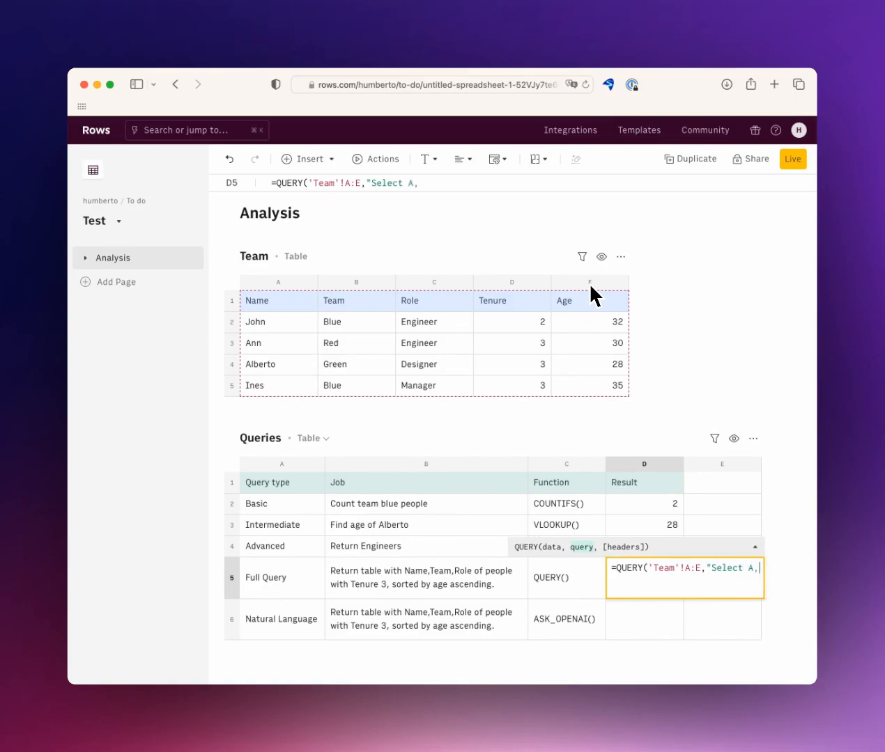
{"action": "type", "text": "B"}
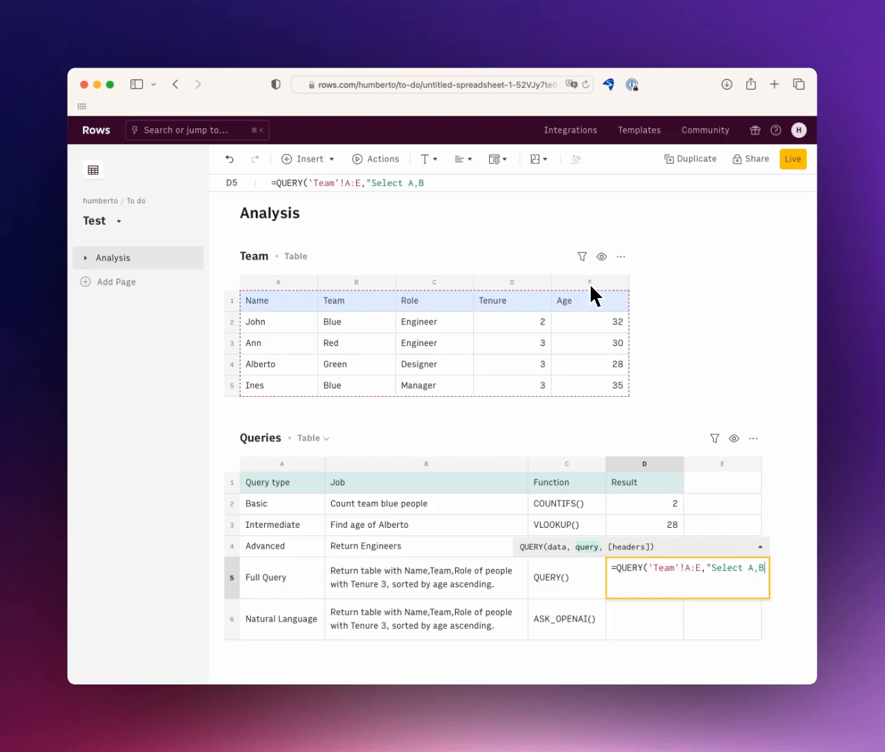
{"action": "type", "text": ",C"}
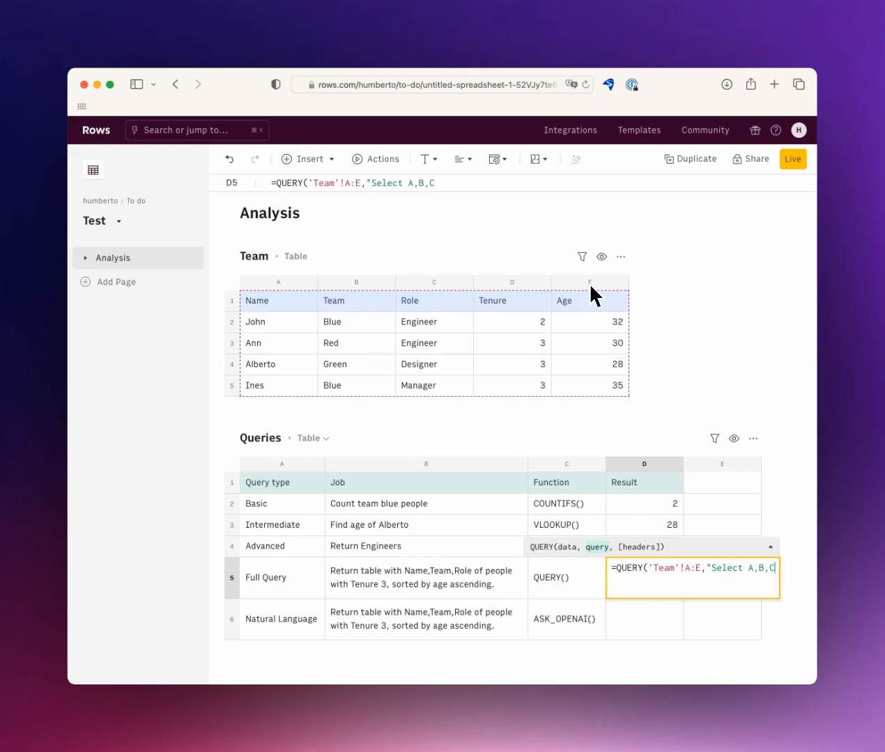
Complete the query string in D5 with "where D=3 order by E asc" and enter the formula.
{"action": "type", "text": " where "}
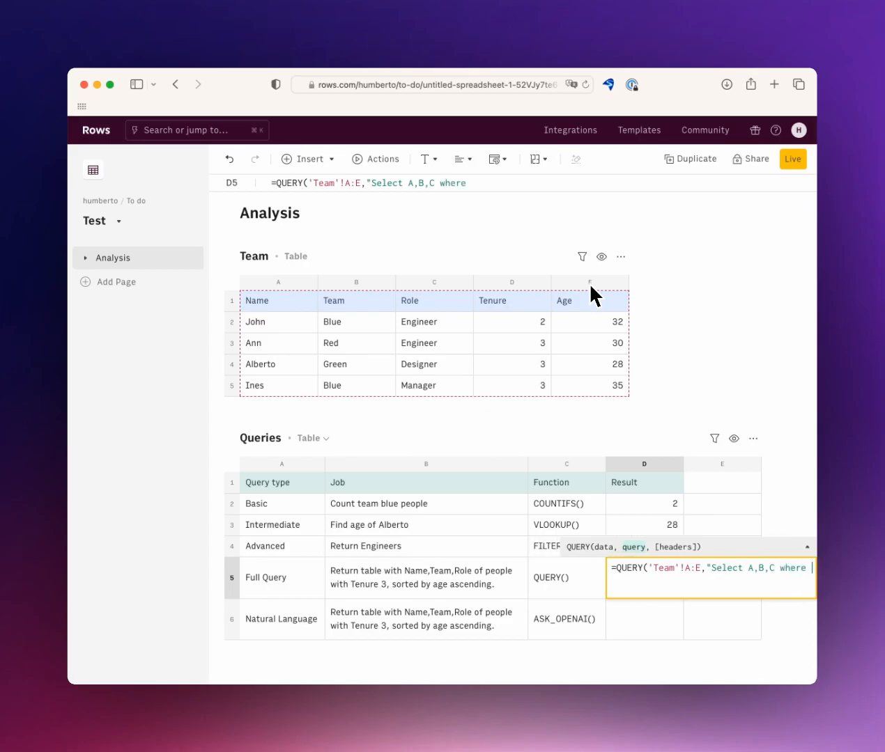
{"action": "type", "text": "D"}
{"action": "type", "text": "="}
{"action": "type", "text": "3"}
{"action": "type", "text": " sor"}
{"action": "type", "text": "t by"}
{"action": "type", "text": " order by"}
{"action": "key", "text": "super+Right"}
{"action": "type", "text": "E asc"}
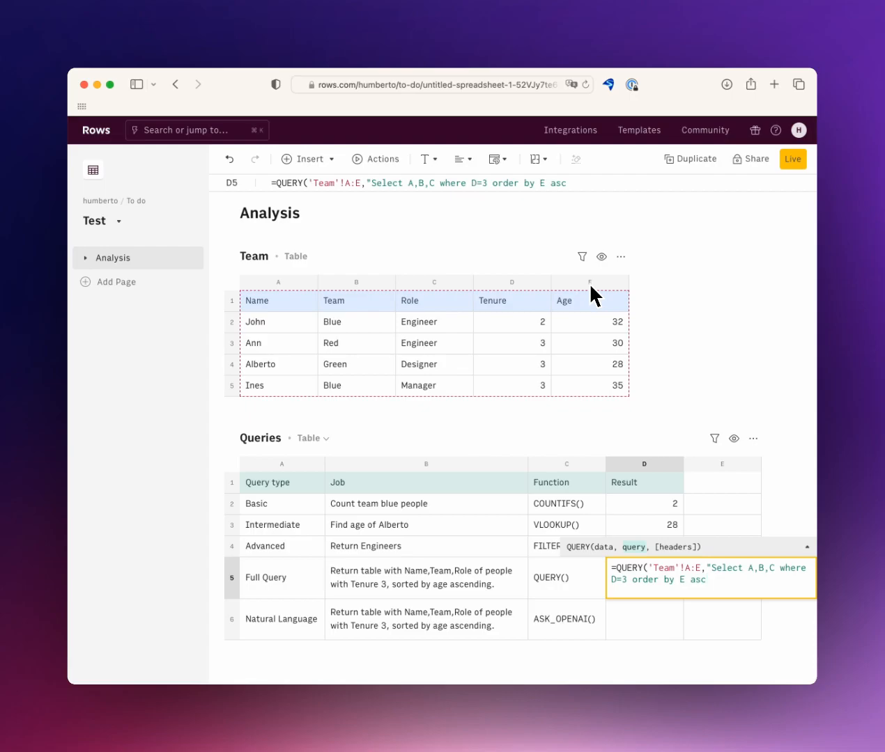
{"action": "type", "text": "\")"}
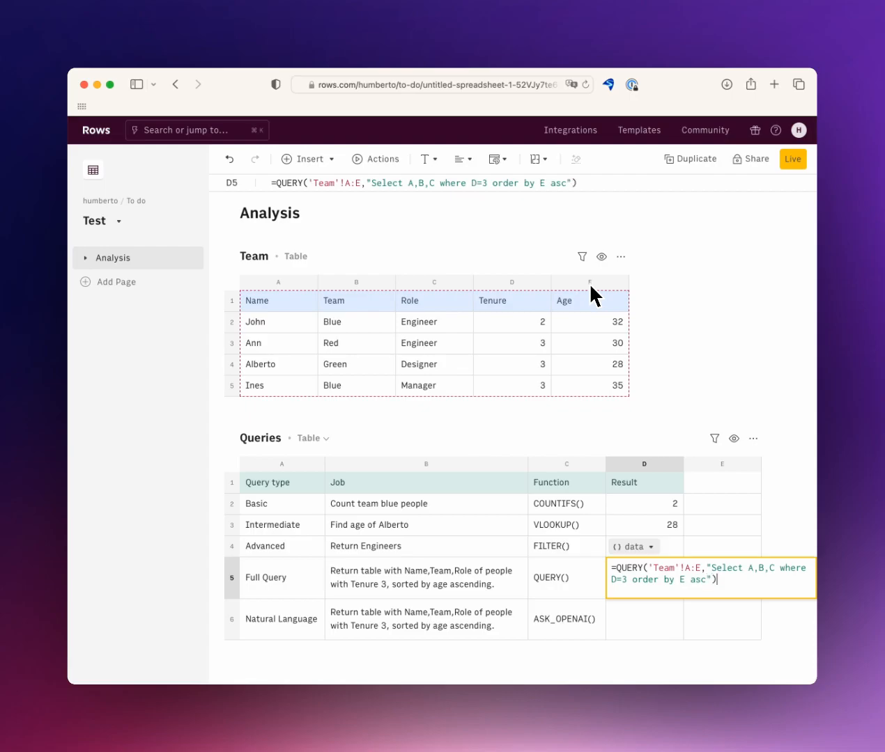
{"action": "key", "text": "Return"}
Wrap the QUERY formula in D5 in an EXPAND function.
{"action": "key", "text": "Up"}
{"action": "key", "text": "Return"}
{"action": "key", "text": "Home"}
{"action": "key", "text": "Right"}
{"action": "type", "text": "expand("}
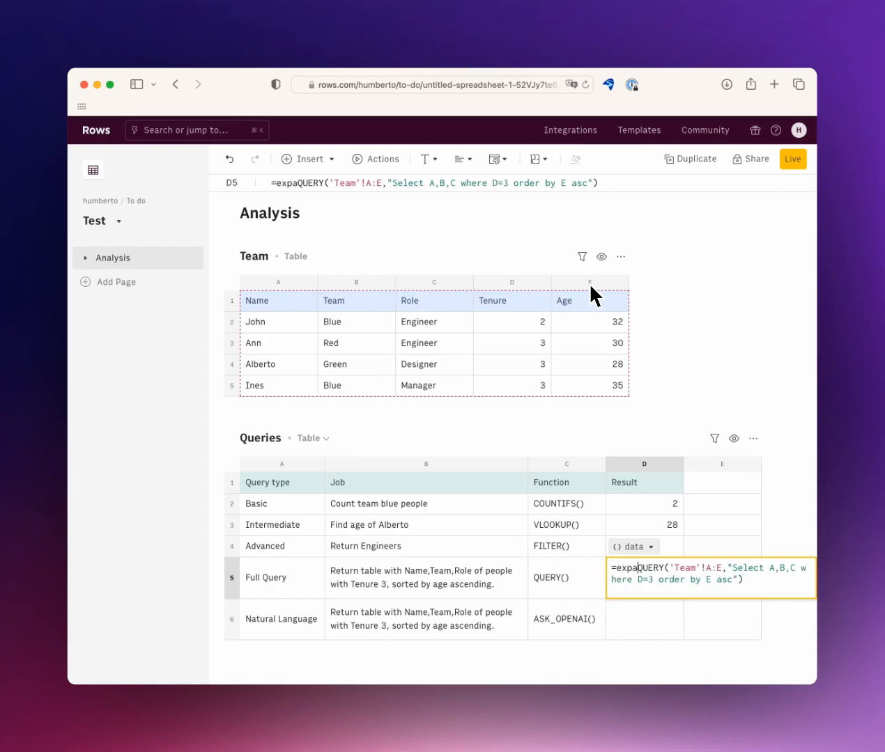
{"action": "key", "text": "End"}
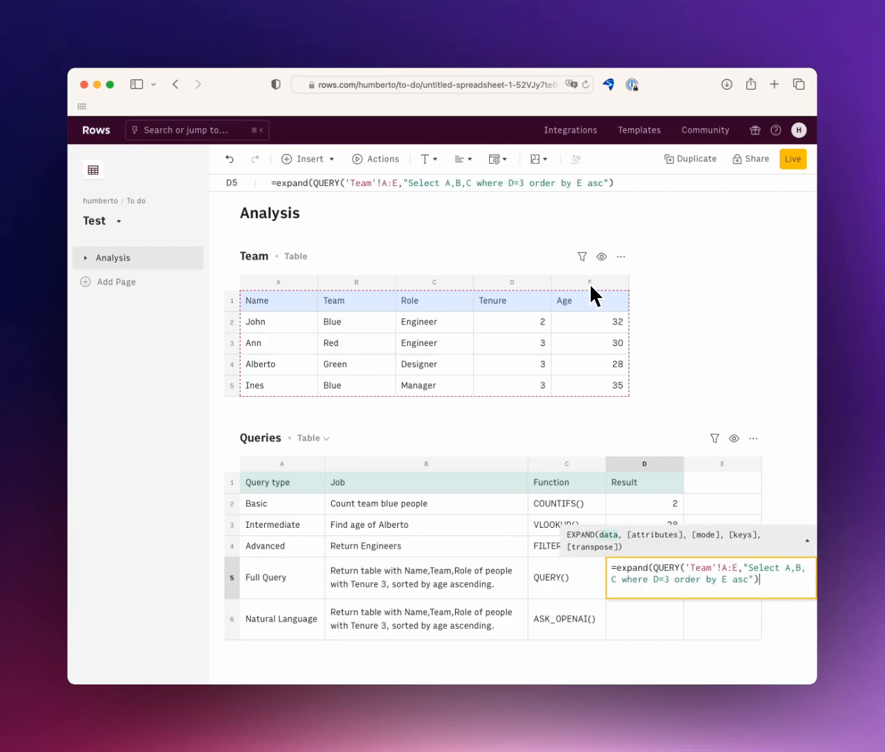
{"action": "type", "text": ")"}
{"action": "key", "text": "Return"}
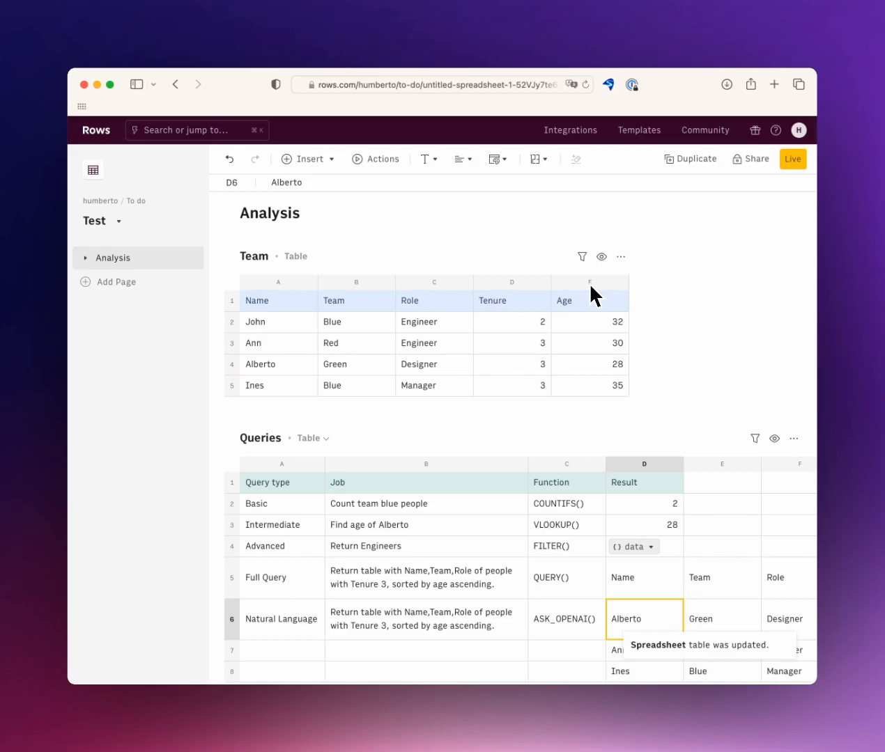
Look over the expanded query results, then clear the records in D7:F8 of the Queries table.
{"action": "key", "text": "Down"}
{"action": "key", "text": "Down"}
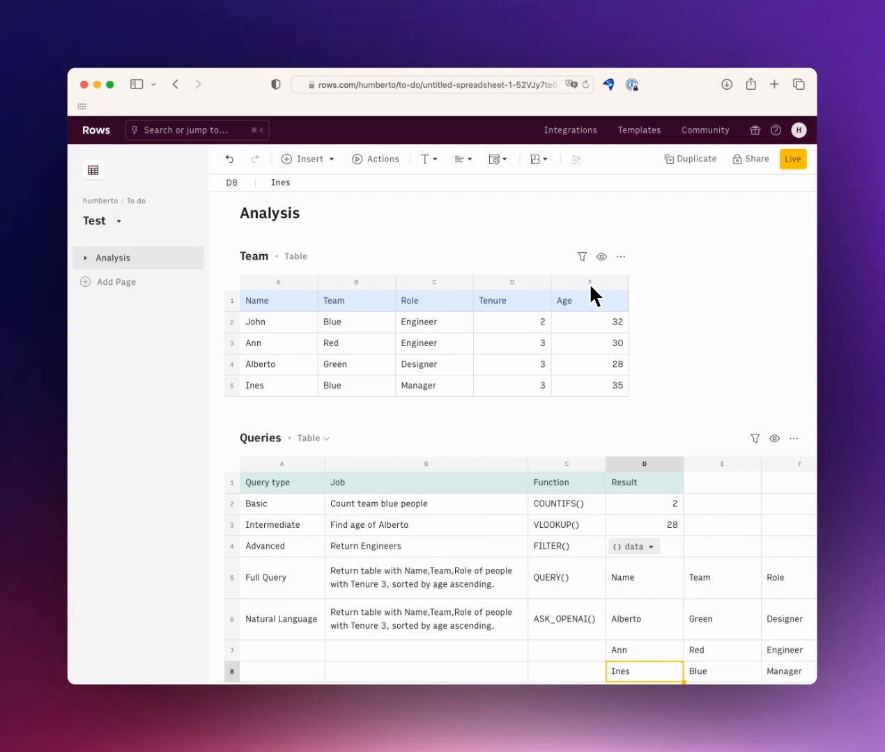
{"action": "key", "text": "Up"}
{"action": "key", "text": "Up"}
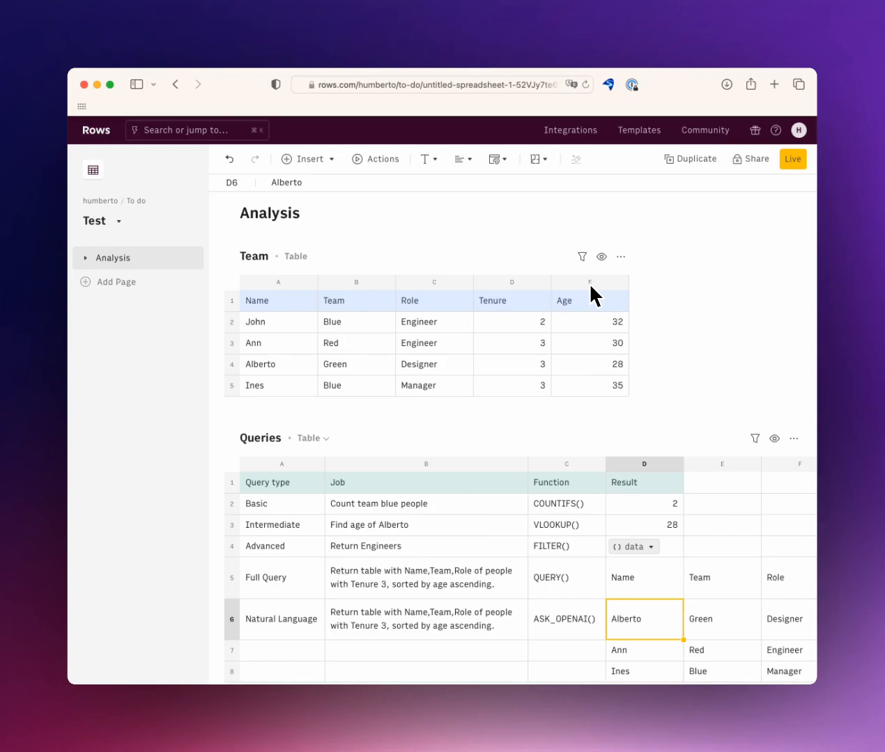
{"action": "key", "text": "Down"}
{"action": "key", "text": "shift+Right"}
{"action": "key", "text": "shift+Right"}
{"action": "key", "text": "shift+Down"}
{"action": "key", "text": "BackSpace"}
{"action": "key", "text": "Up"}
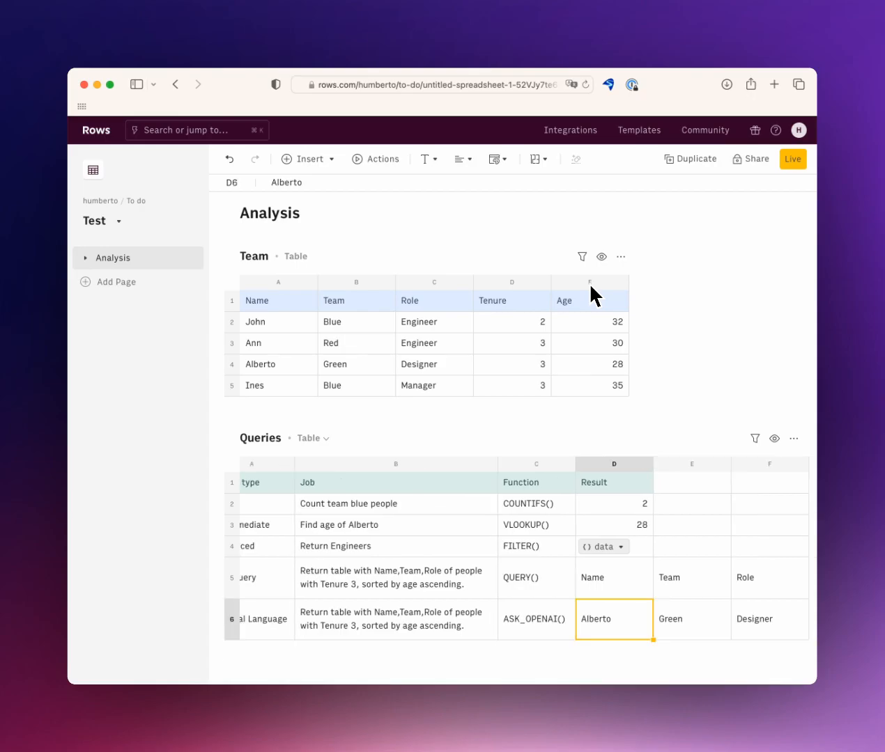
Clear the remaining expanded query results from E5:F6 and D6.
{"action": "key", "text": "Up"}
{"action": "key", "text": "Right"}
{"action": "key", "text": "shift+Down"}
{"action": "key", "text": "shift+Right"}
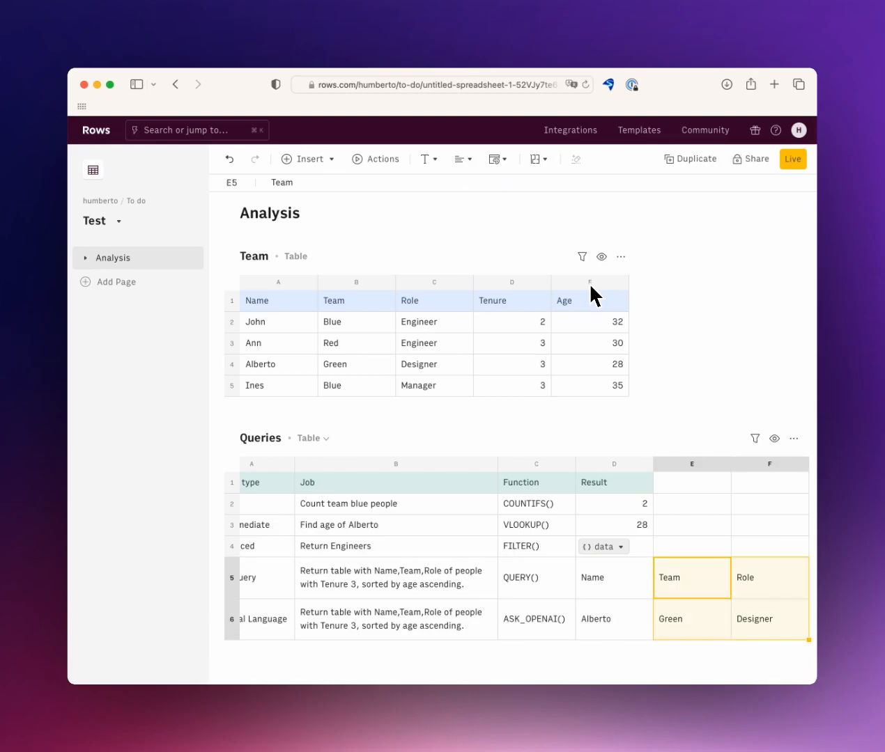
{"action": "key", "text": "BackSpace"}
{"action": "key", "text": "Left"}
{"action": "key", "text": "Down"}
{"action": "key", "text": "BackSpace"}
{"action": "key", "text": "Up"}
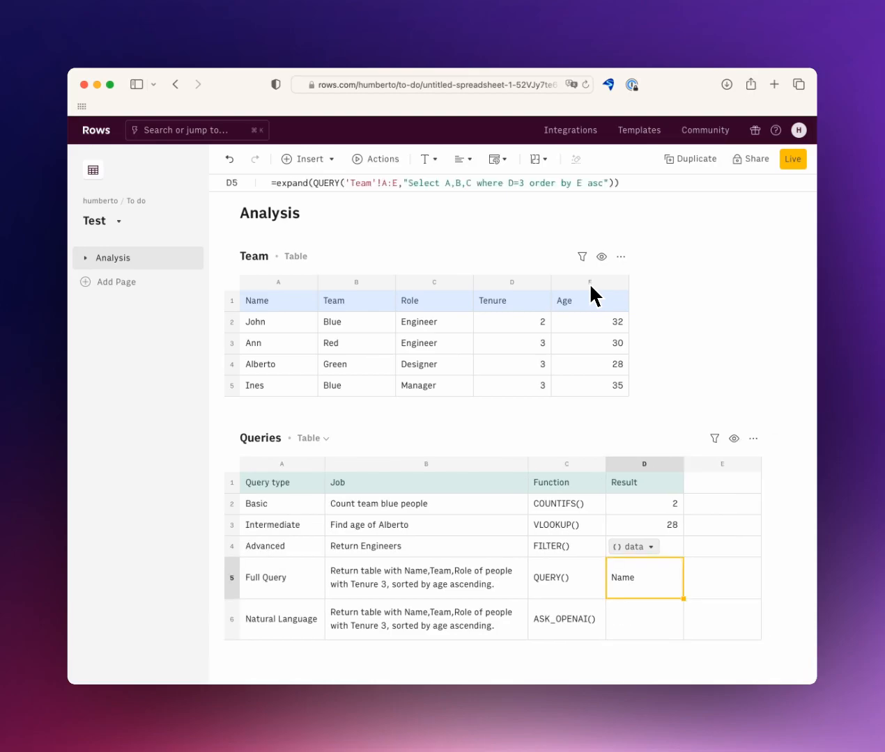
Remove the EXPAND wrapper from the formula in D5, leaving only the QUERY function.
{"action": "key", "text": "Return"}
{"action": "key", "text": "BackSpace"}
{"action": "key", "text": "super+Up"}
{"action": "key", "text": "Right"}
{"action": "key", "text": "alt+shift+Right"}
{"action": "key", "text": "shift+Right"}
{"action": "key", "text": "BackSpace"}
{"action": "key", "text": "Return"}
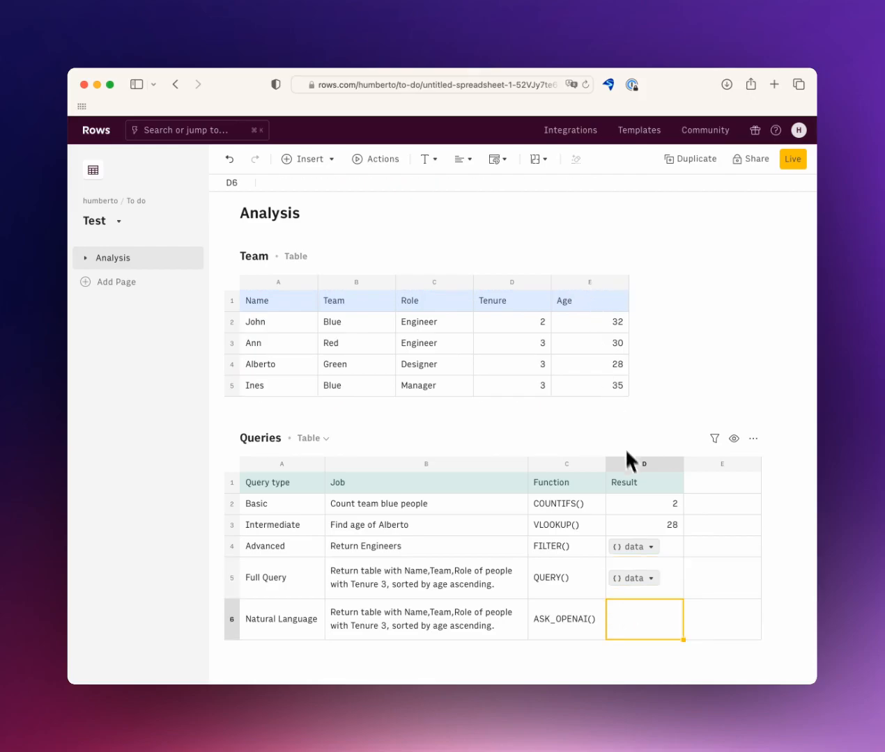
Inspect the data object returned in D5 by unfolding its records, including record 0, and close the data view.
{"action": "left_click", "coordinate": [655, 582]}
{"action": "left_click", "coordinate": [655, 582]}
{"action": "left_click", "coordinate": [507, 365]}
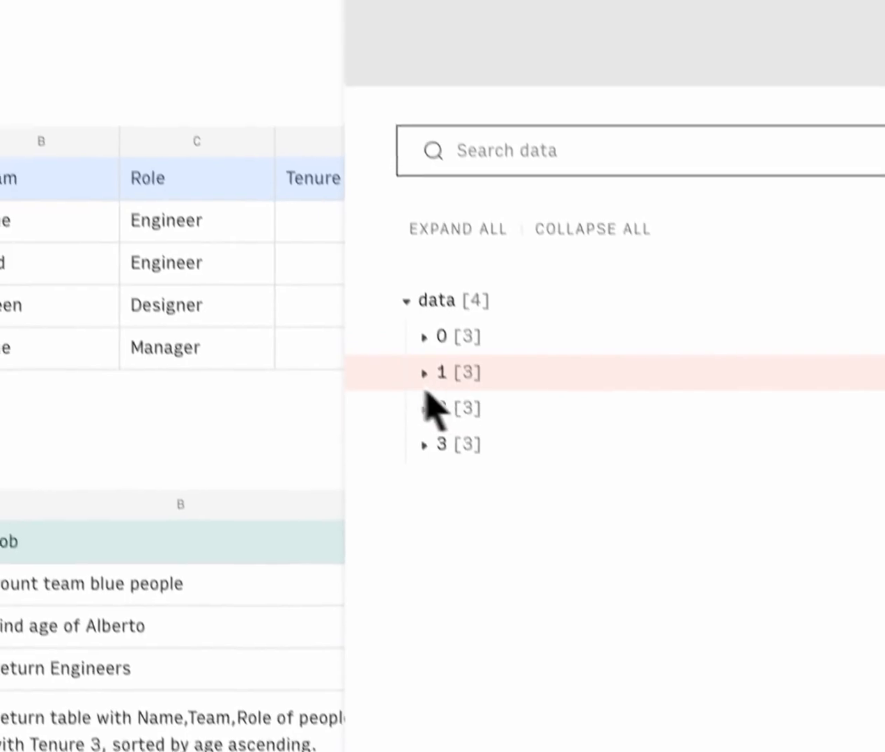
{"action": "left_click", "coordinate": [425, 349]}
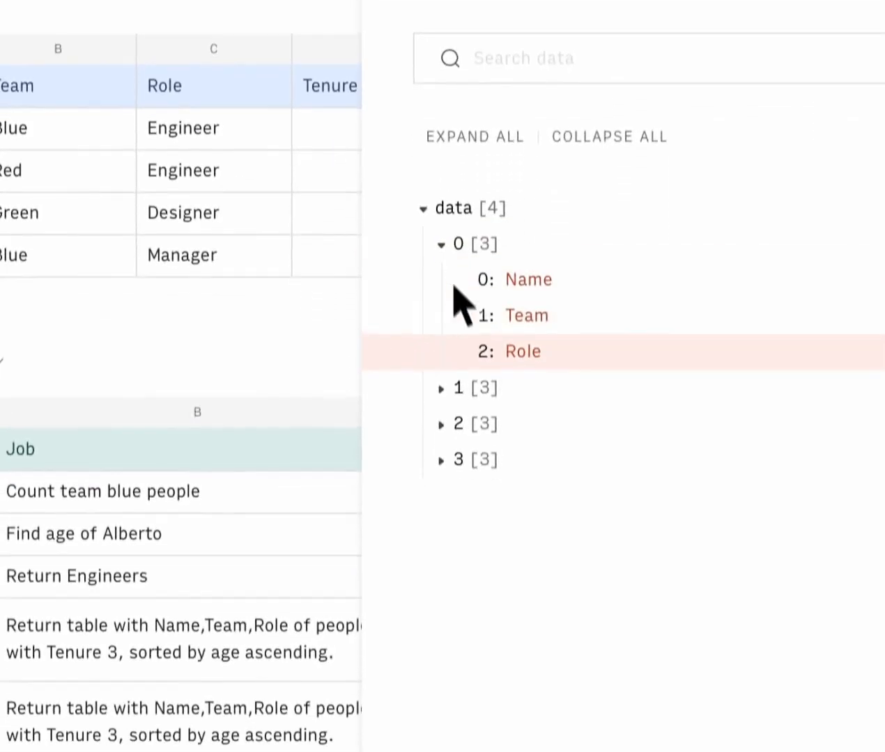
{"action": "left_click", "coordinate": [432, 481]}
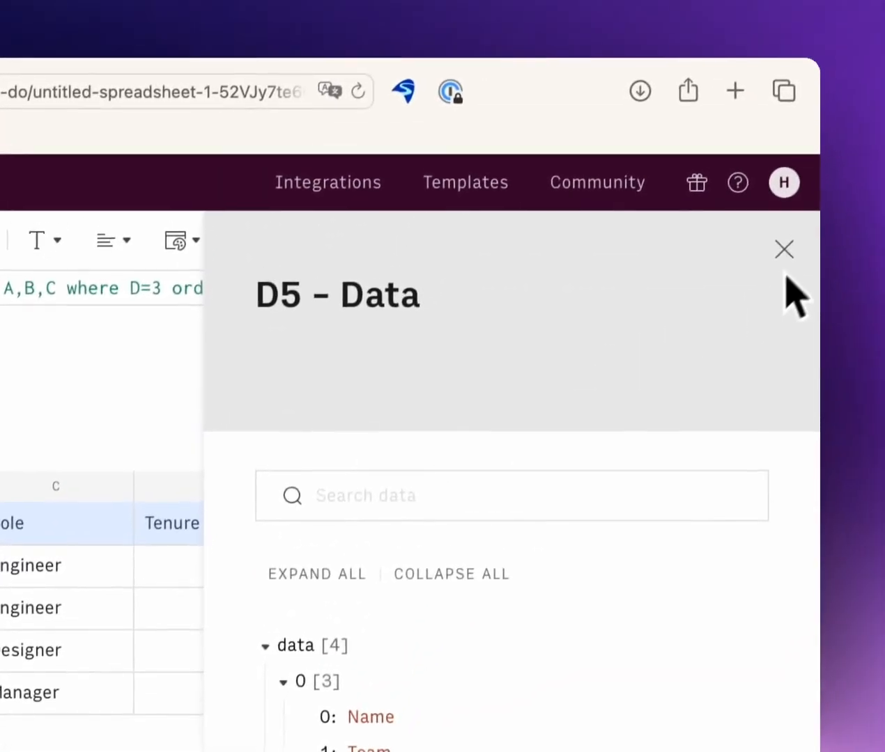
{"action": "left_click", "coordinate": [818, 150]}
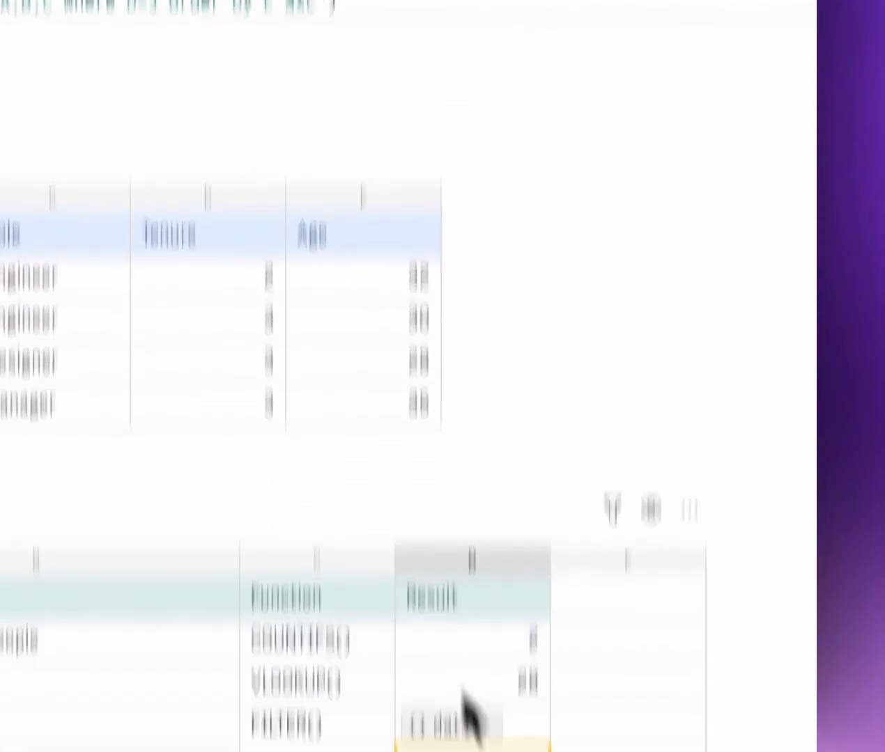
In D6, start an ASK_OPENAI formula prompting "Return a JSON with Name,Team and Role of records with Tenure 3, sorted by Age ascending, for the input JSON ".
{"action": "left_click", "coordinate": [501, 568]}
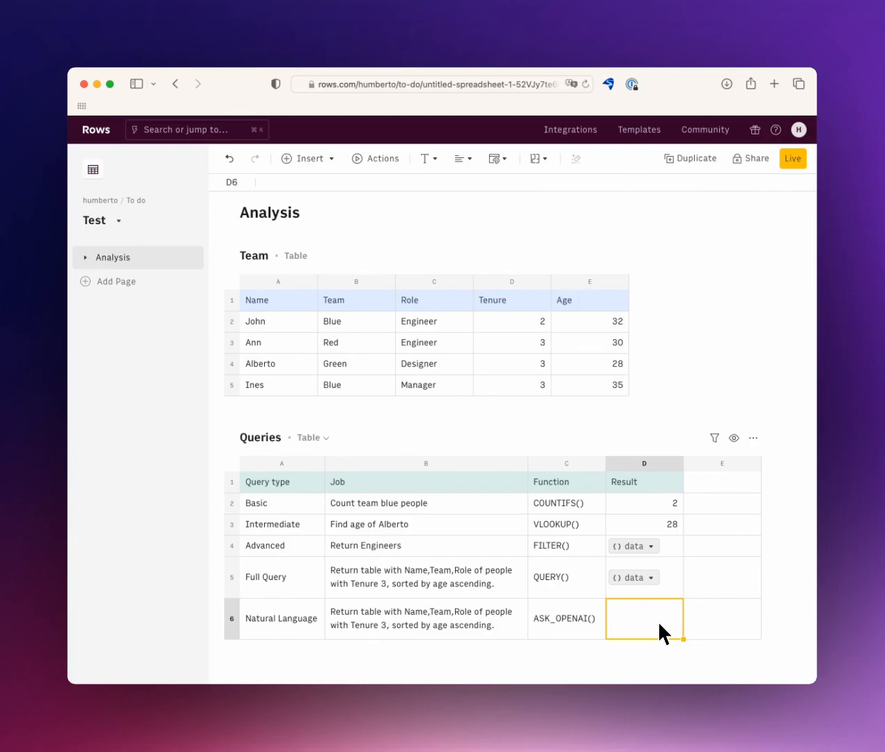
{"action": "type", "text": "=ask"}
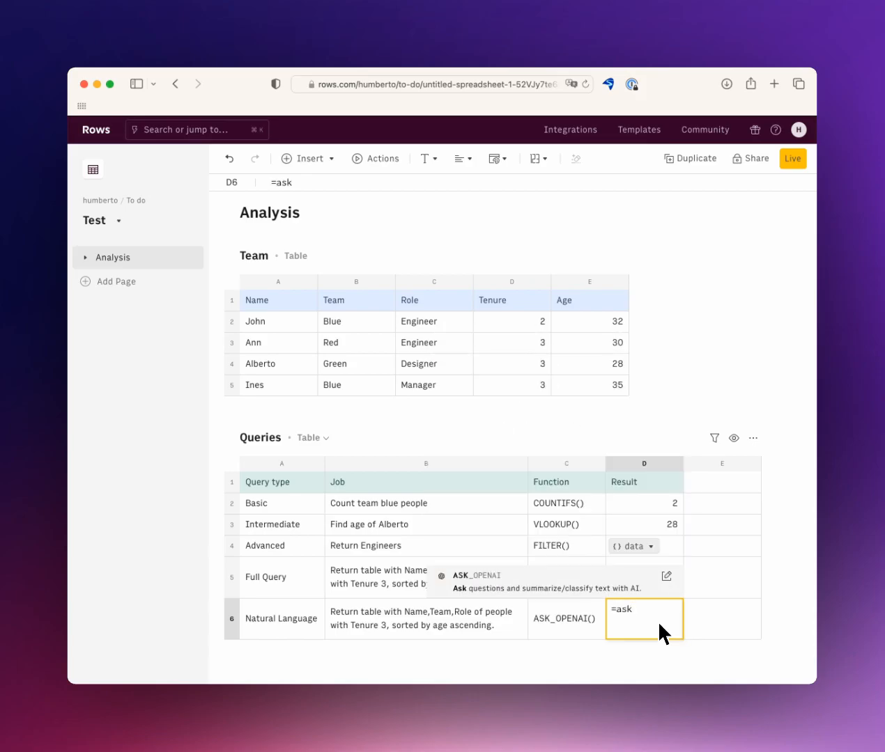
{"action": "key", "text": "Tab"}
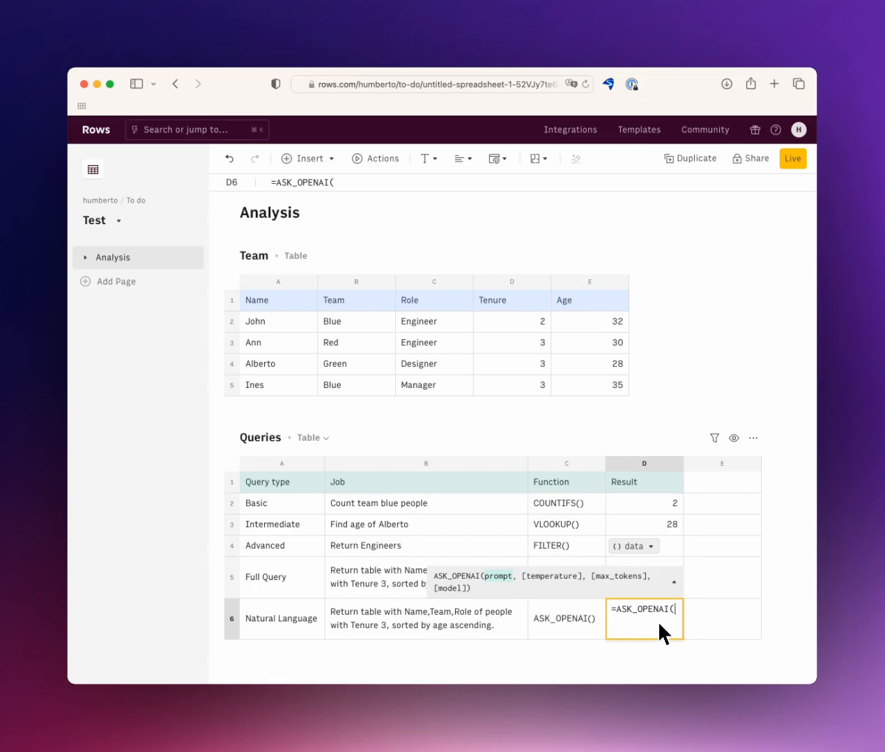
{"action": "type", "text": "\"R"}
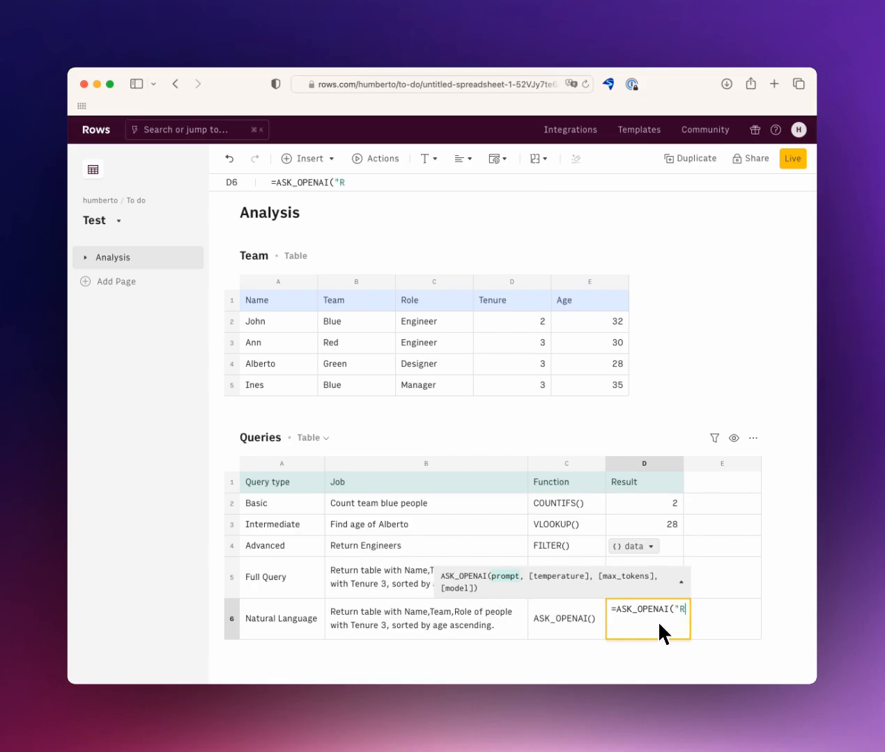
{"action": "type", "text": "eturn a JSON"}
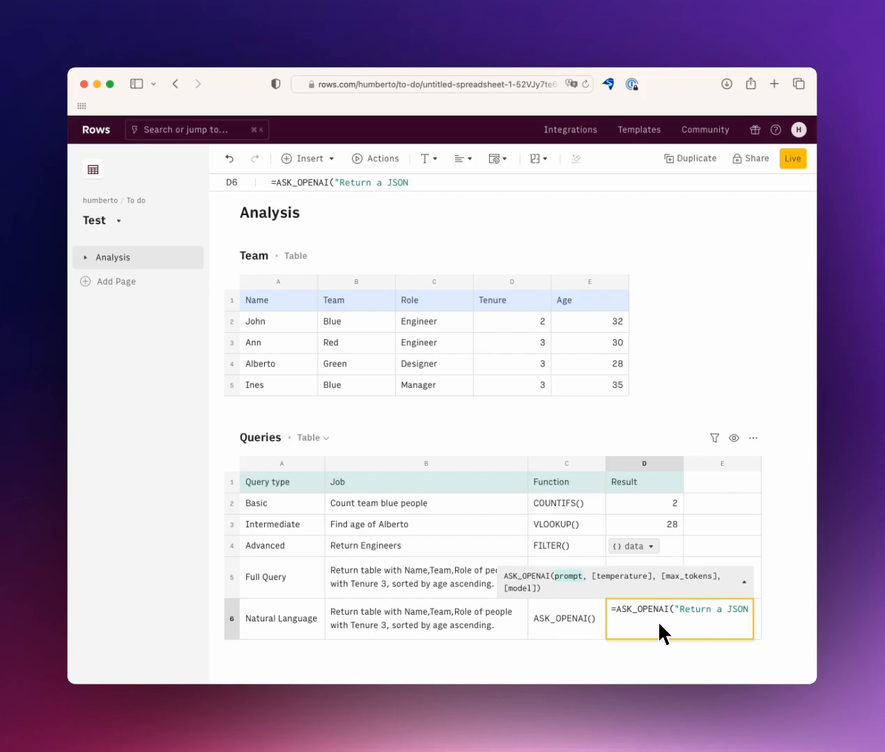
{"action": "type", "text": "with N"}
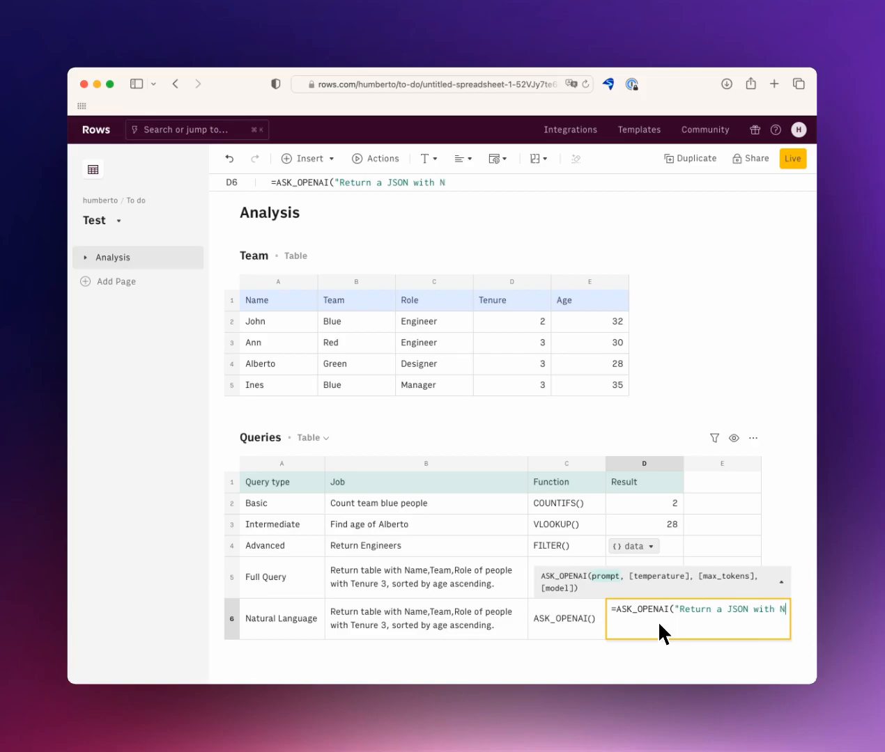
{"action": "type", "text": "ame,Team"}
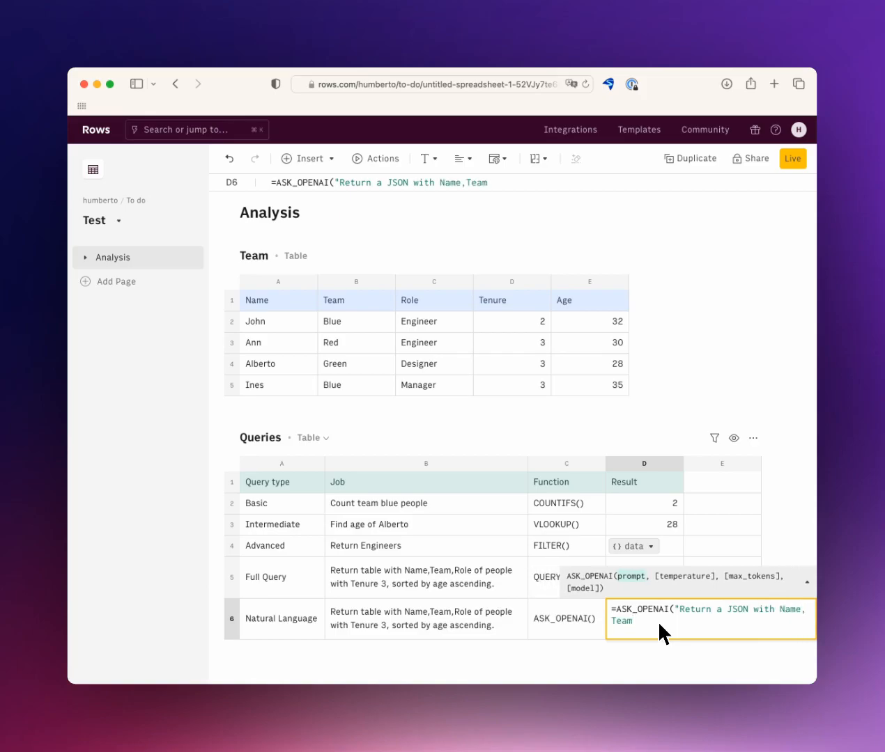
{"action": "type", "text": " and Role of records"}
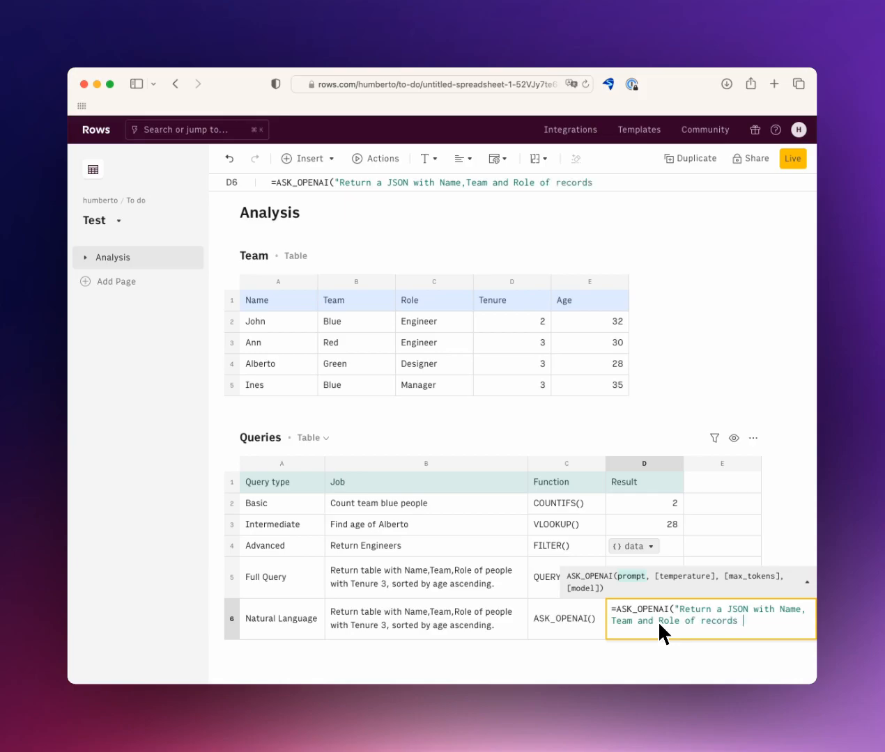
{"action": "type", "text": " with Tenure 3"}
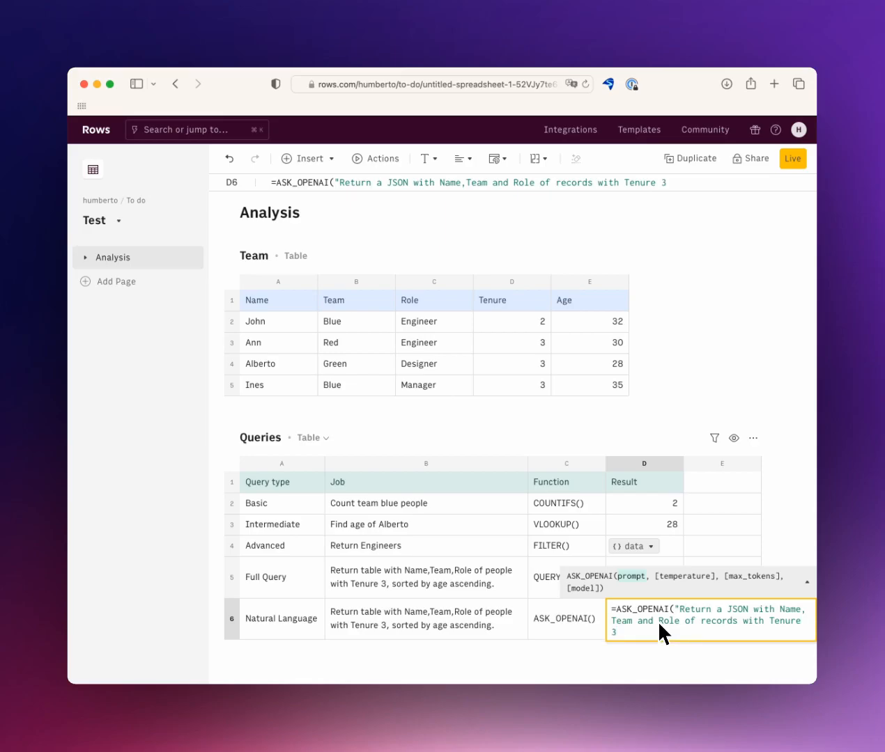
{"action": "type", "text": ", sorted by Age ascending"}
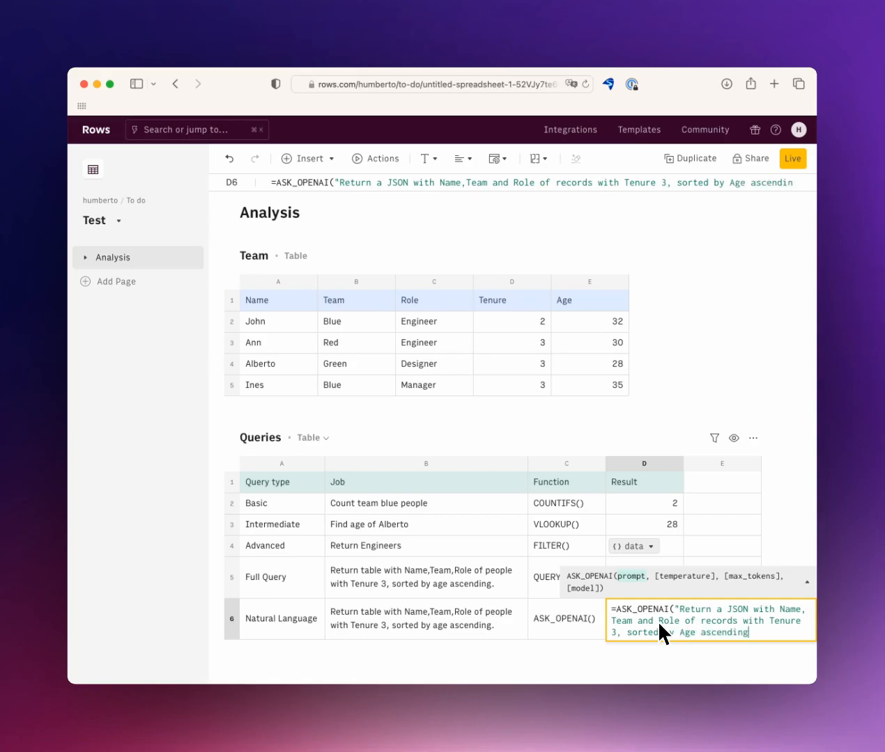
{"action": "type", "text": ", for the input"}
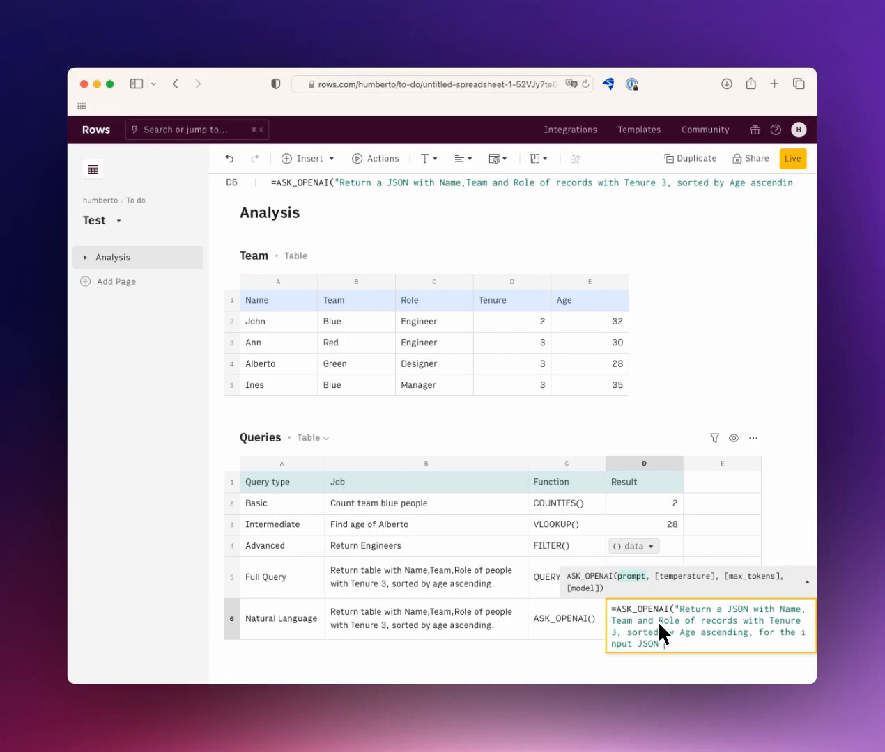
{"action": "type", "text": "JSON &"}
Complete the D6 formula with &RANGE2JSON('Team'!1:1,'Team'!2:5), passing the Team table's header row and its data rows, and run it.
{"action": "type", "text": "range"}
{"action": "key", "text": "Up"}
{"action": "key", "text": "Tab"}
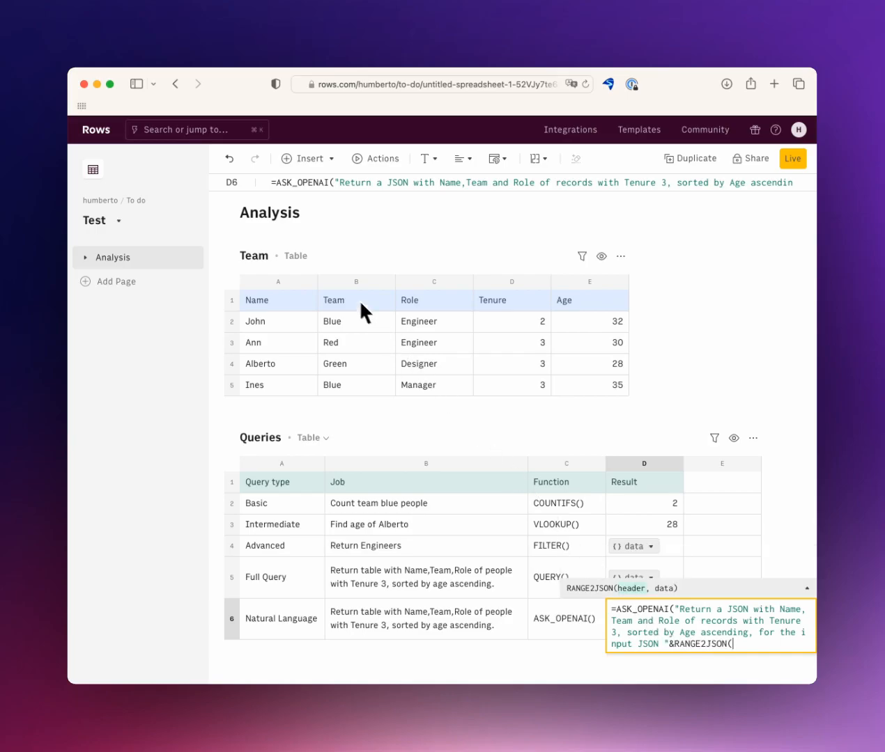
{"action": "left_click", "coordinate": [238, 304]}
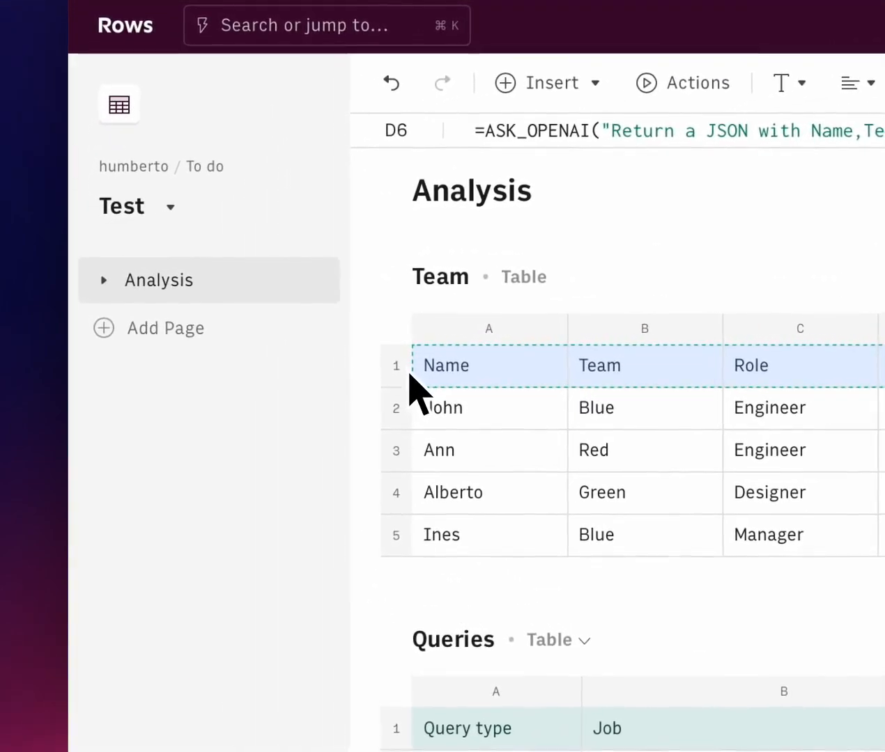
{"action": "left_click_drag", "start_coordinate": [410, 377], "coordinate": [415, 558]}
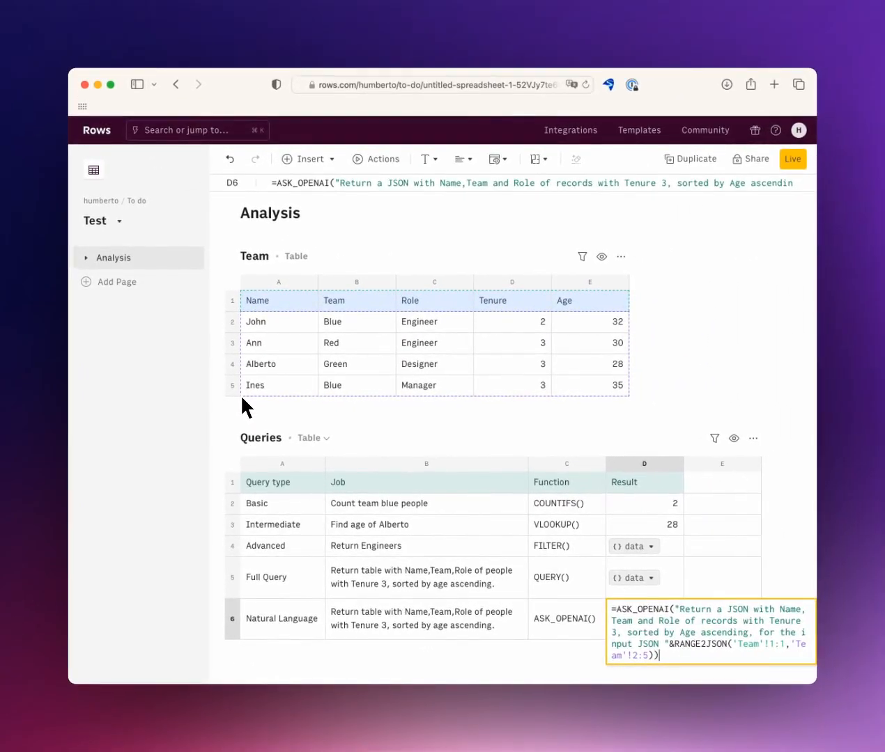
{"action": "key", "text": "Return"}
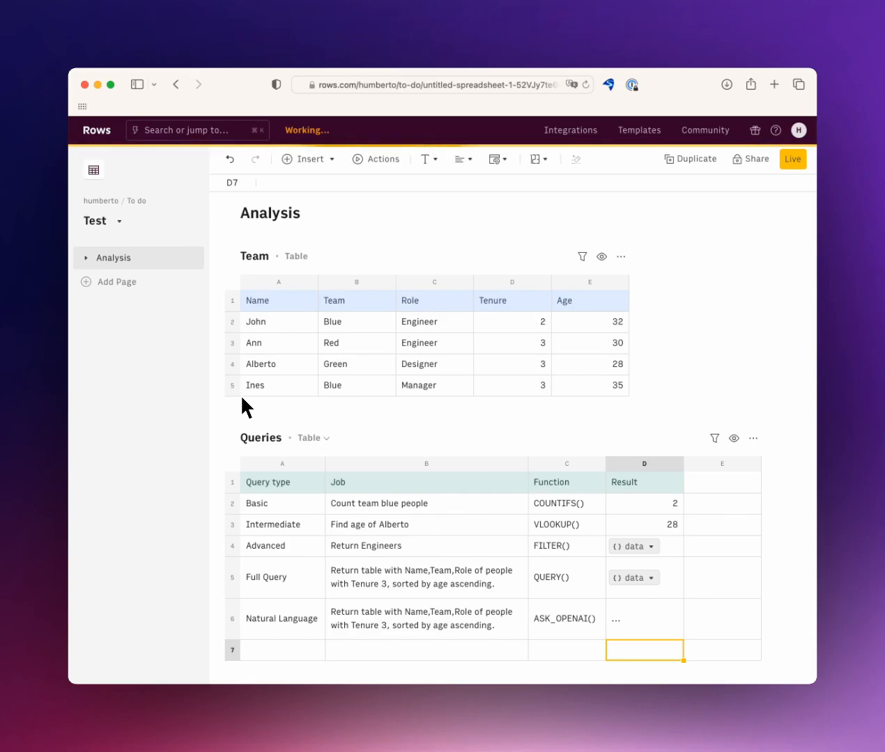
Enter an EXPAND formula in E6 of the Queries table that references the ASK_OPENAI result in D6.
{"action": "key", "text": "Up"}
{"action": "key", "text": "Right"}
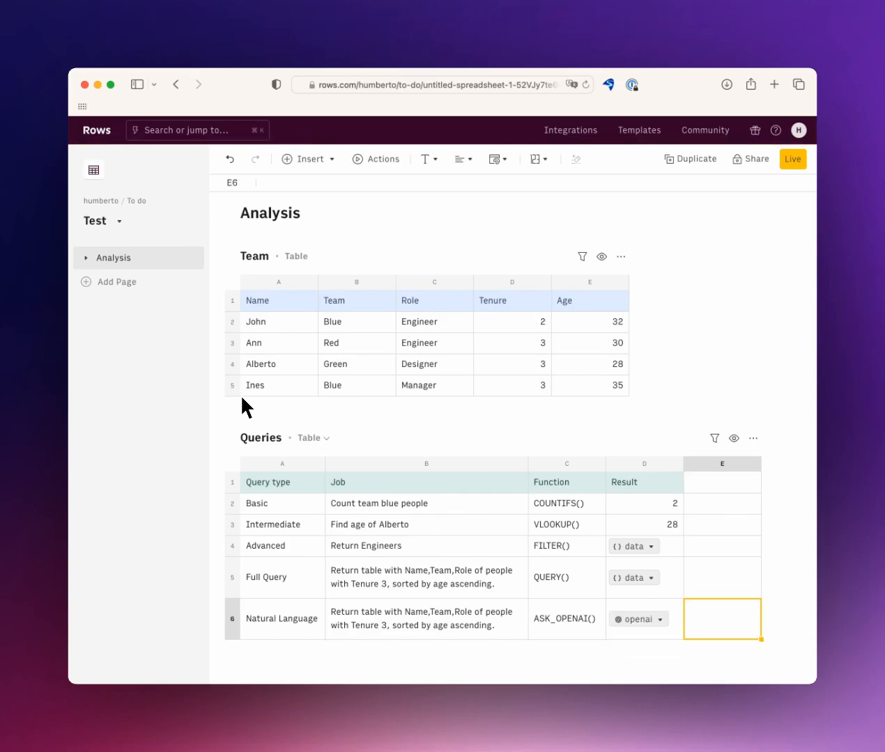
{"action": "type", "text": "=ez"}
{"action": "type", "text": "p"}
{"action": "key", "text": "BackSpace"}
{"action": "key", "text": "BackSpace"}
{"action": "type", "text": "xp"}
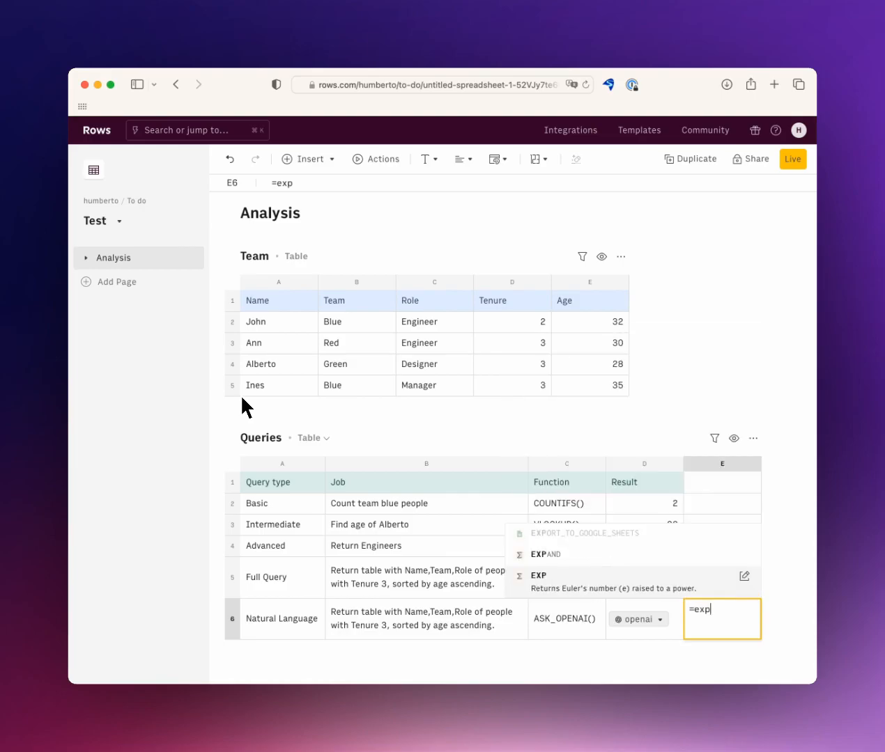
{"action": "key", "text": "Tab"}
{"action": "key", "text": "Left"}
{"action": "type", "text": ")"}
{"action": "key", "text": "Return"}
Examine the expanded ASK_OPENAI records from E6 down to row 9, comparing their columns and order with the job description.
{"action": "key", "text": "Right"}
{"action": "key", "text": "Right"}
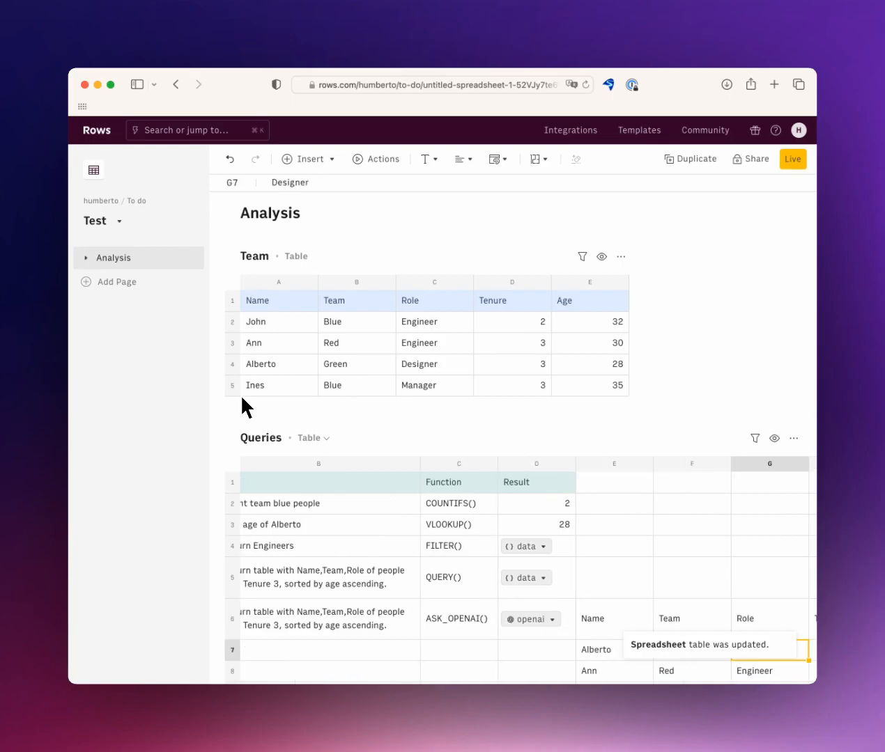
{"action": "key", "text": "Down"}
{"action": "key", "text": "Down"}
{"action": "key", "text": "Down"}
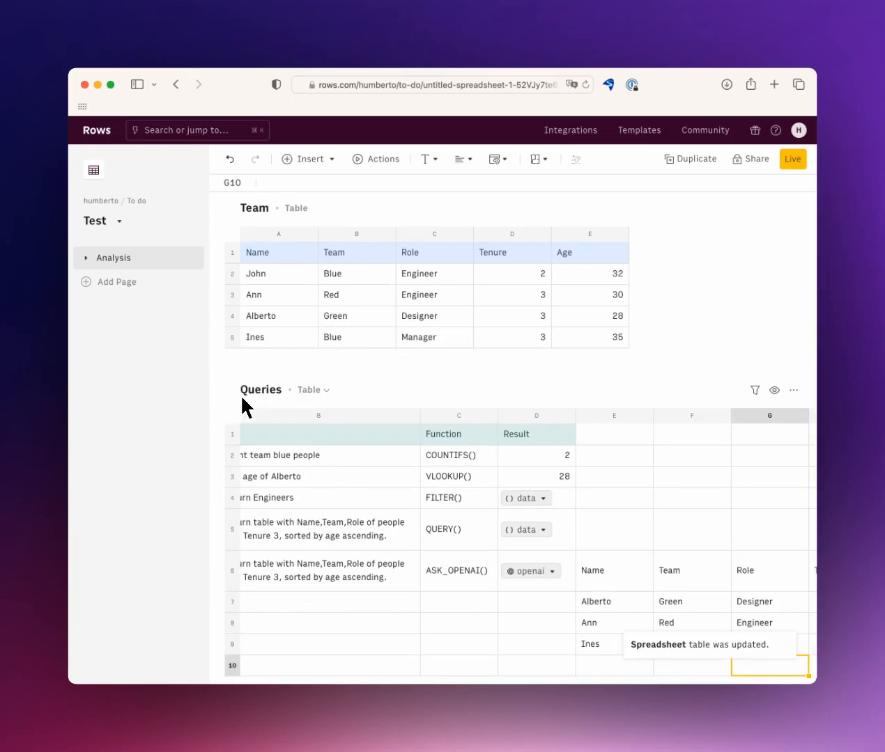
{"action": "key", "text": "Up"}
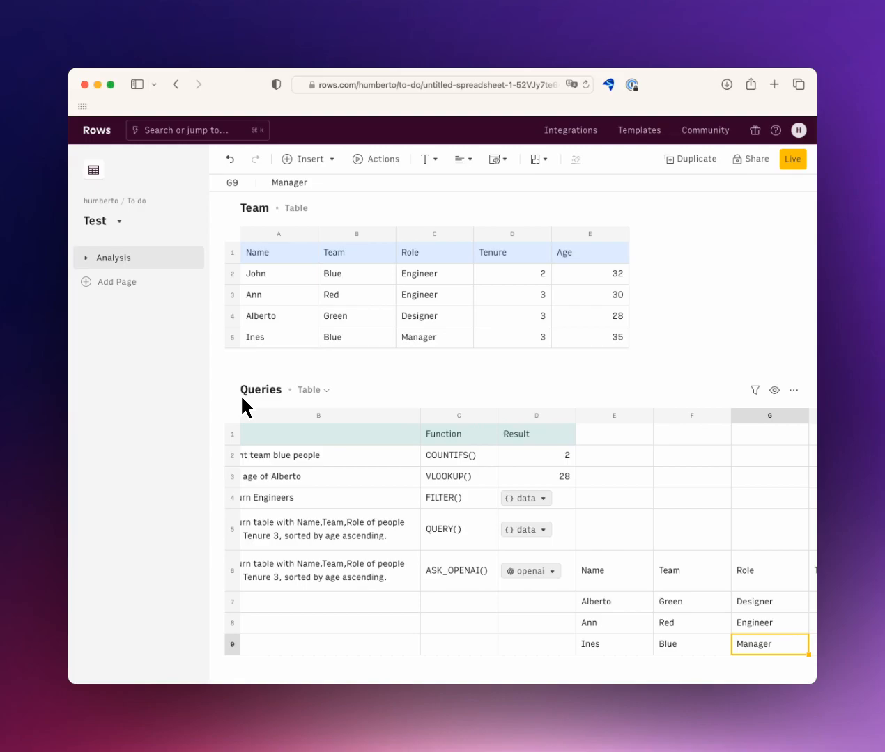
{"action": "key", "text": "Right"}
{"action": "key", "text": "Left"}
{"action": "key", "text": "Left"}
{"action": "key", "text": "Left"}
{"action": "key", "text": "Right"}
{"action": "key", "text": "Left"}
{"action": "key", "text": "Left"}
{"action": "key", "text": "Left"}
{"action": "key", "text": "Left"}
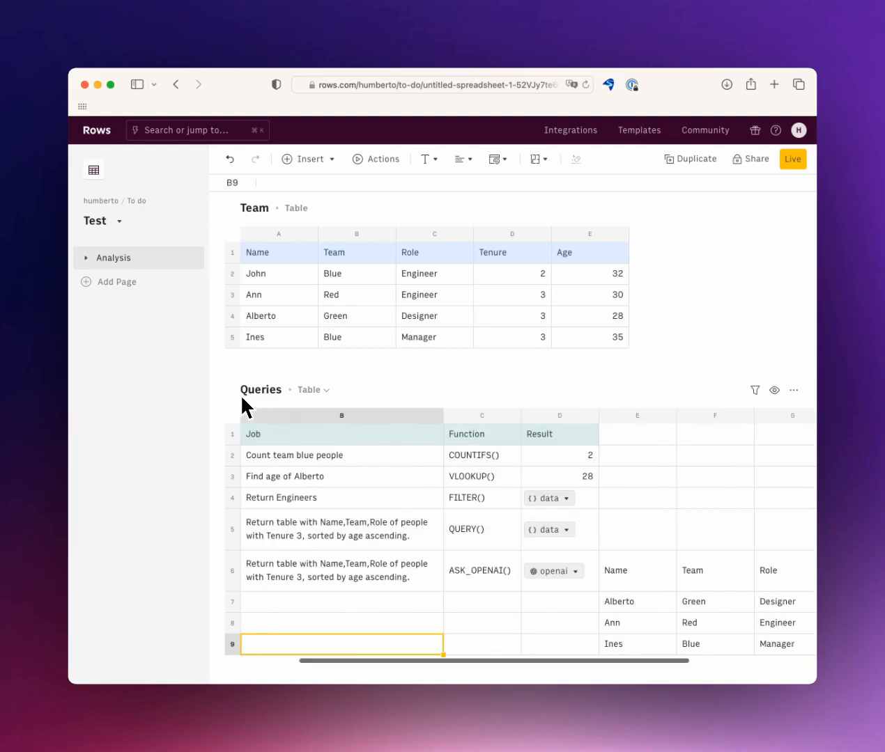
{"action": "key", "text": "Left"}
{"action": "key", "text": "Right"}
{"action": "key", "text": "Right"}
{"action": "key", "text": "Right"}
{"action": "key", "text": "Right"}
{"action": "key", "text": "Right"}
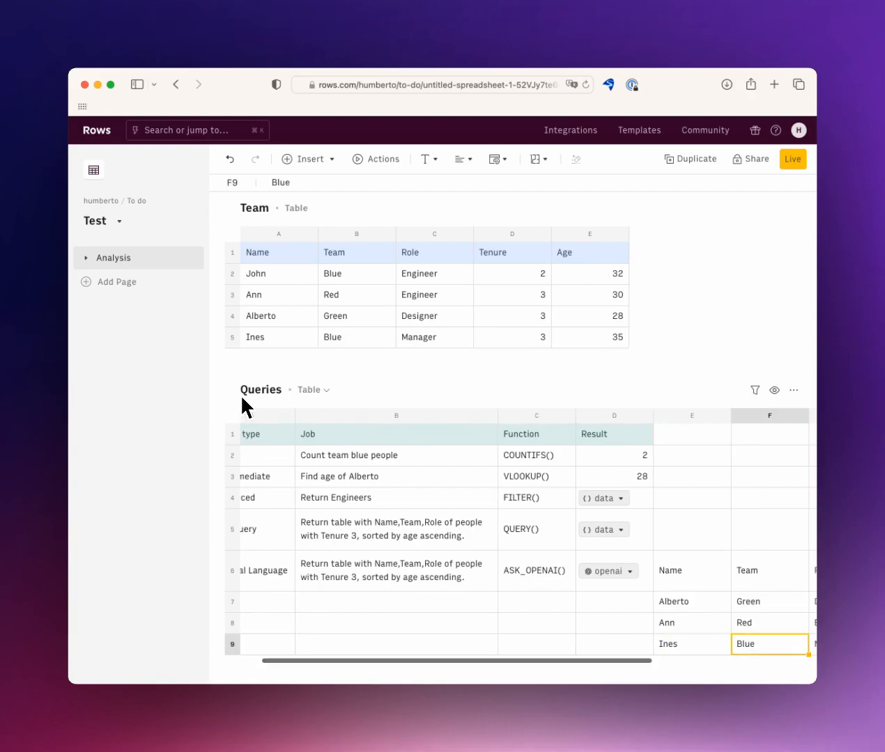
{"action": "key", "text": "Right"}
{"action": "key", "text": "Right"}
{"action": "key", "text": "Left"}
{"action": "key", "text": "Left"}
{"action": "key", "text": "Left"}
{"action": "key", "text": "Left"}
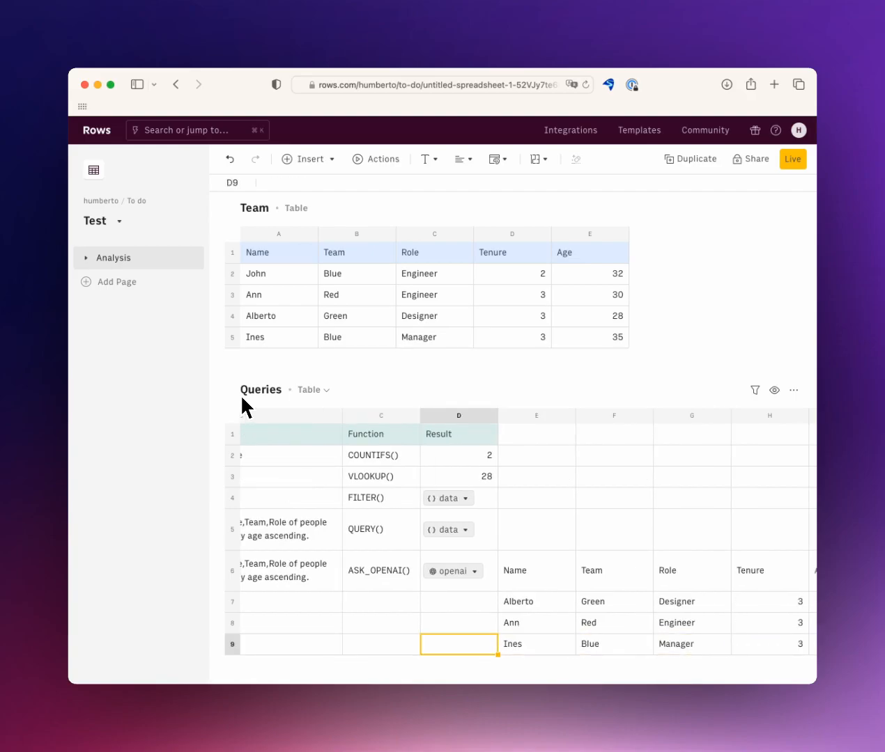
{"action": "key", "text": "Left"}
{"action": "key", "text": "Left"}
{"action": "key", "text": "Right"}
{"action": "key", "text": "Right"}
{"action": "key", "text": "Right"}
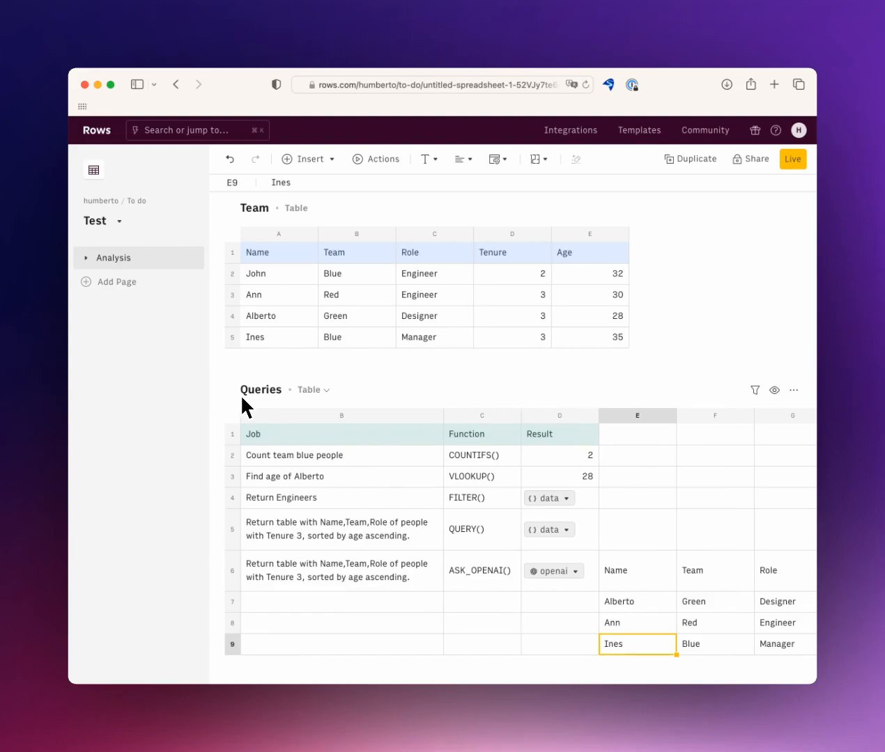
Remove the expanded ASK_OPENAI records from E6 onward in the Queries table.
{"action": "key", "text": "Left"}
{"action": "key", "text": "Left"}
{"action": "key", "text": "Left"}
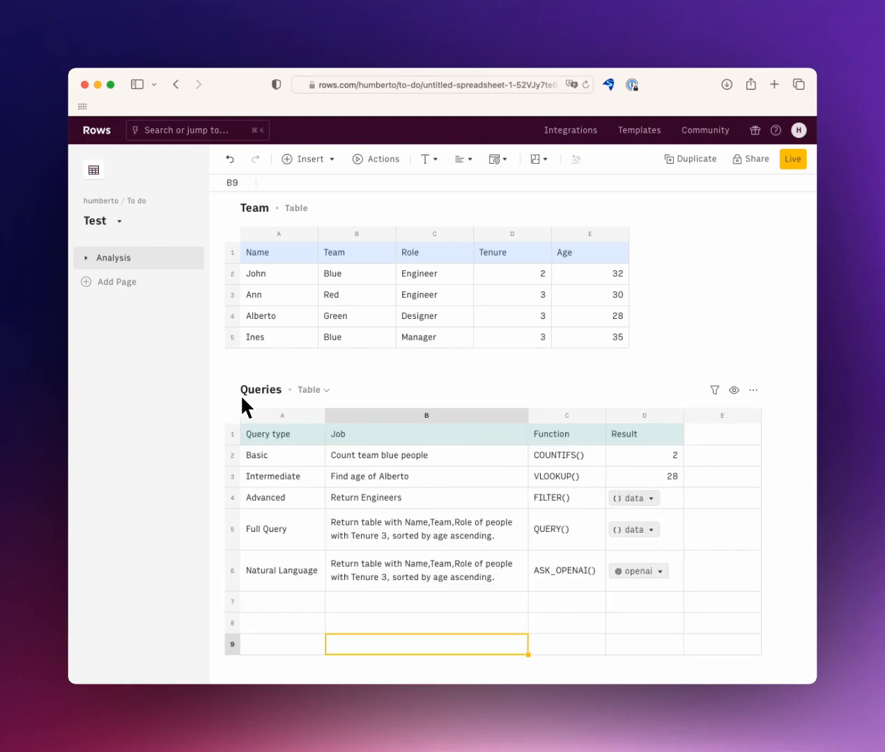
Review the query types, jobs and functions listed in the Queries table, ending on the QUERY() entry in C5.
{"action": "key", "text": "Up"}
{"action": "key", "text": "Up"}
{"action": "key", "text": "Up"}
{"action": "key", "text": "Up"}
{"action": "key", "text": "Left"}
{"action": "key", "text": "Up"}
{"action": "key", "text": "Right"}
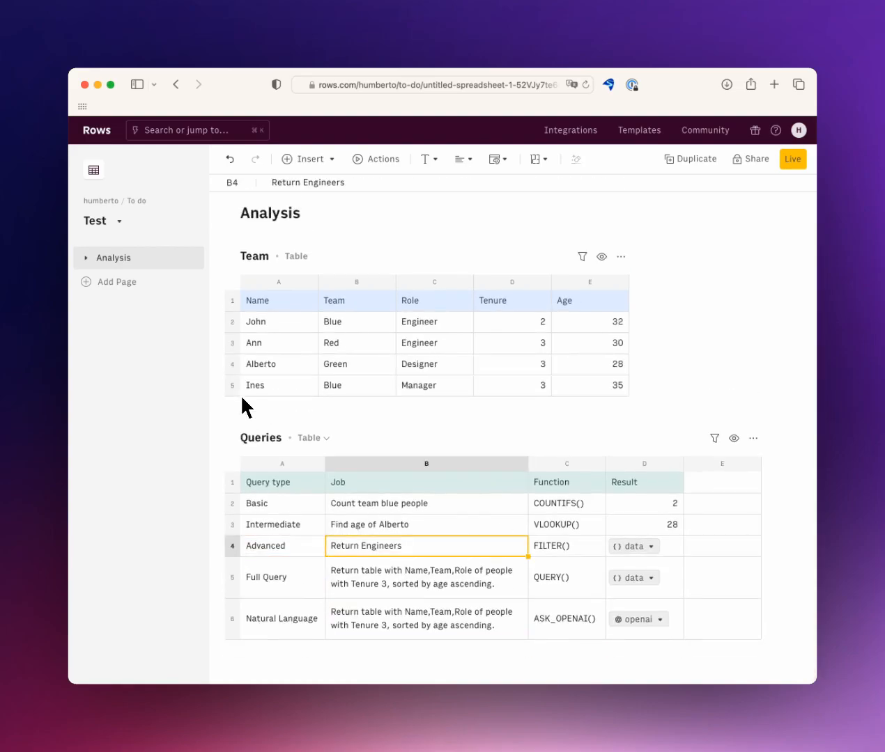
{"action": "key", "text": "Right"}
{"action": "key", "text": "Down"}
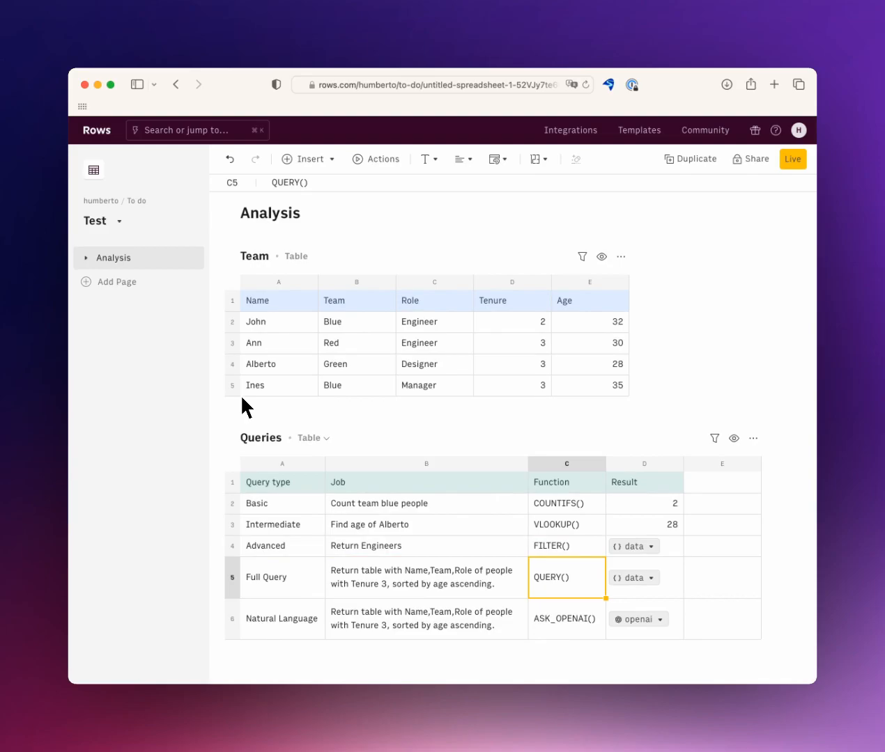